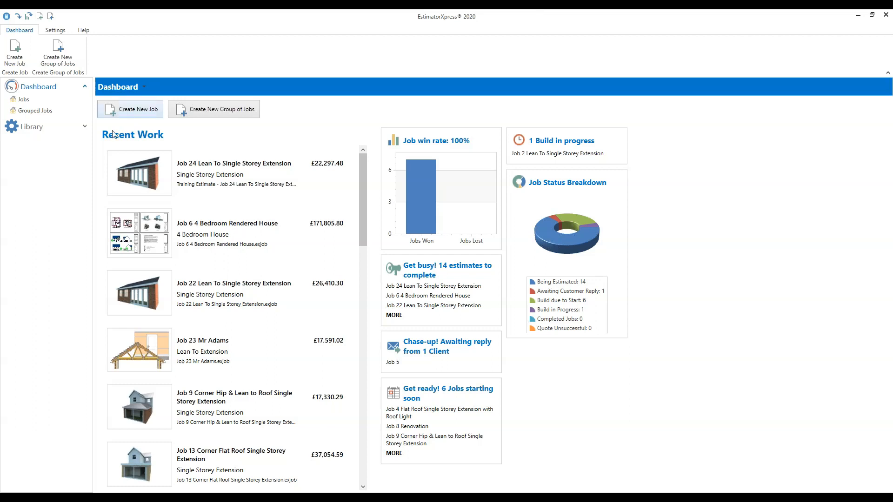
- Open the library's specifications list and examine the supplied extension, new build, timber frame and renovation specifications
{"action": "left_click", "coordinate": [85, 128]}
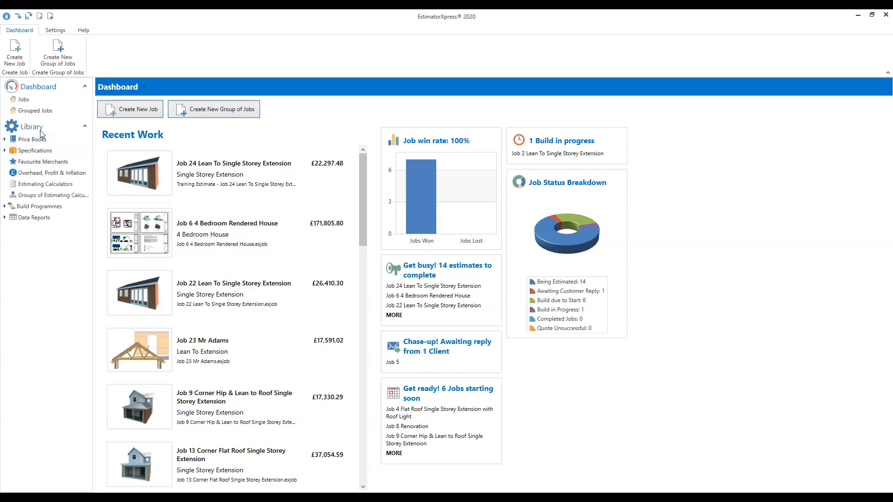
{"action": "left_click", "coordinate": [64, 151]}
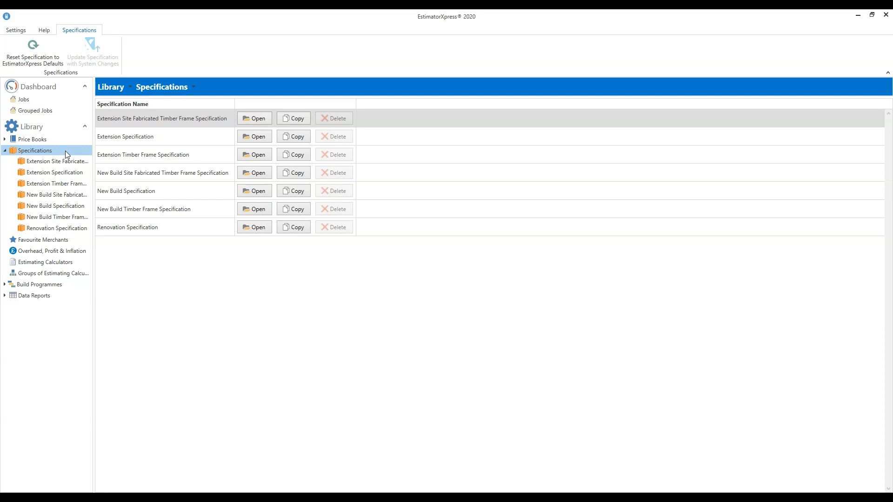
{"action": "left_click", "coordinate": [170, 195]}
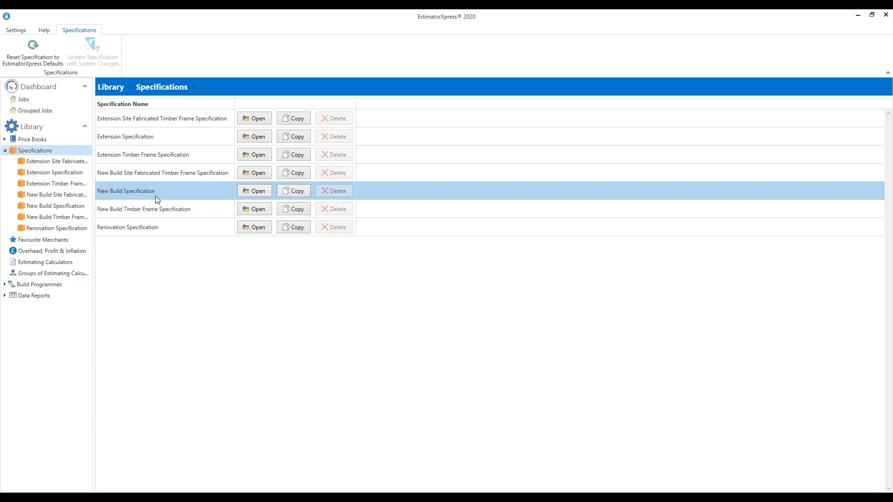
{"action": "left_click", "coordinate": [180, 138]}
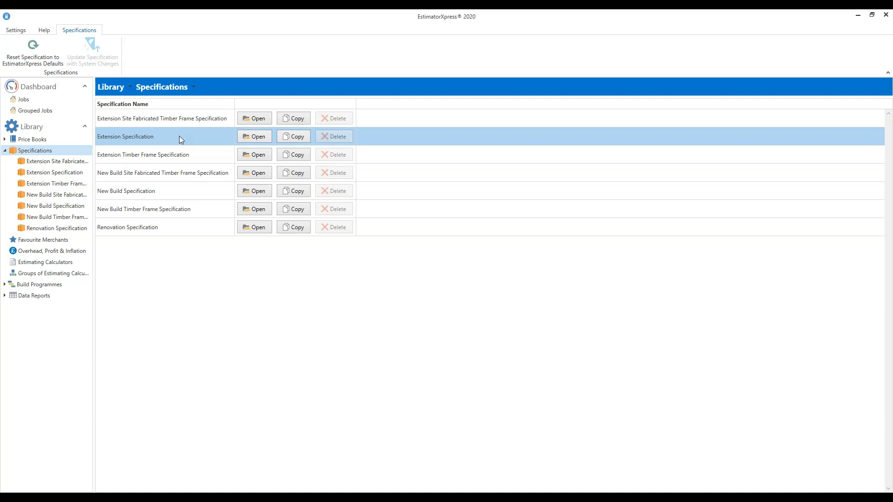
{"action": "left_click", "coordinate": [192, 227]}
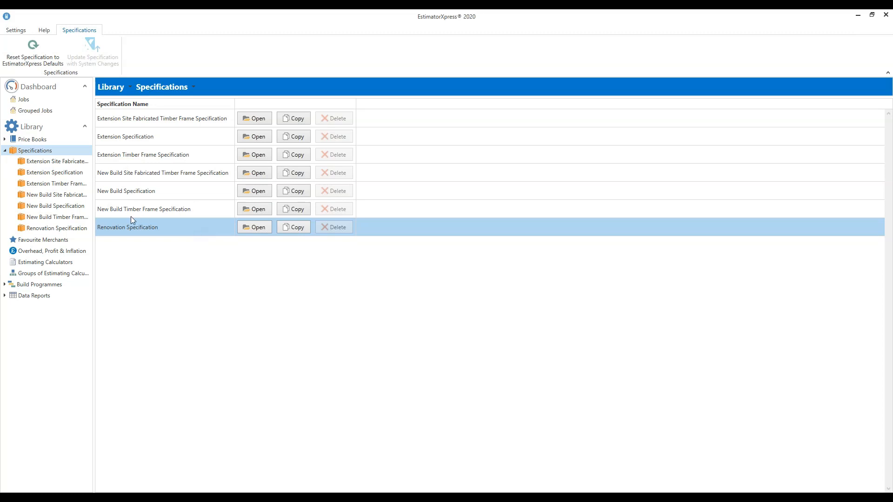
{"action": "left_click", "coordinate": [201, 214]}
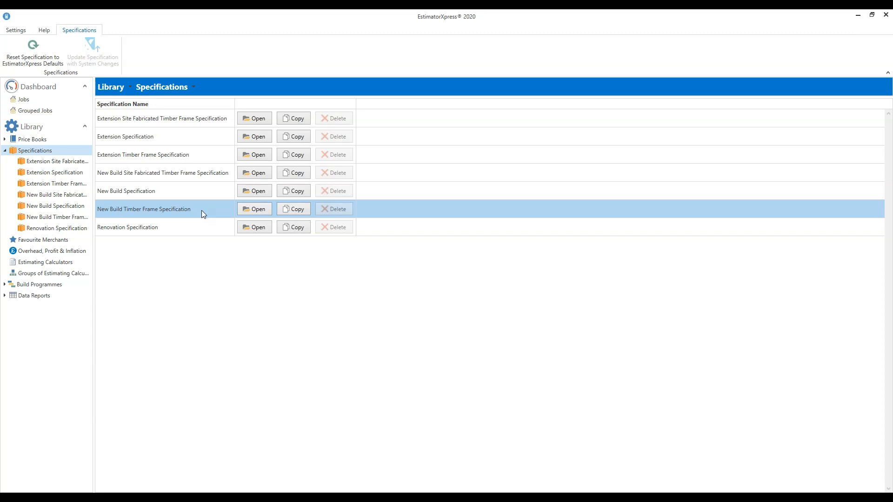
{"action": "left_click", "coordinate": [185, 158]}
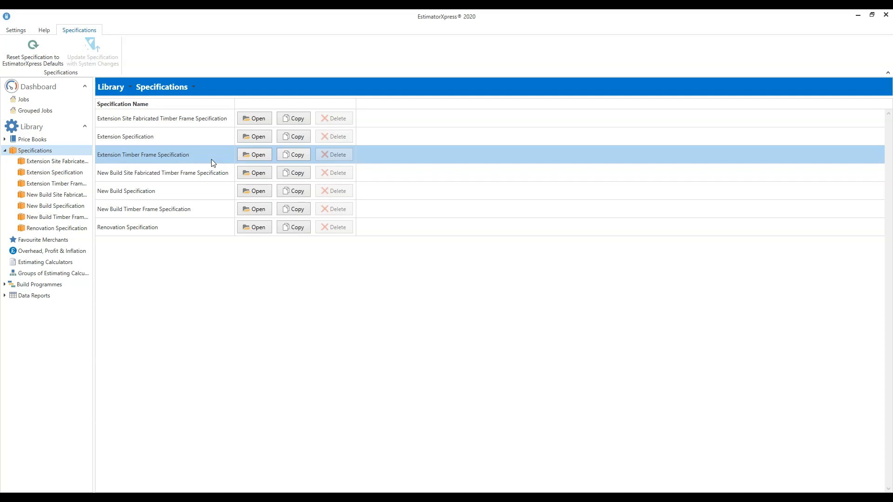
{"action": "left_click", "coordinate": [126, 179]}
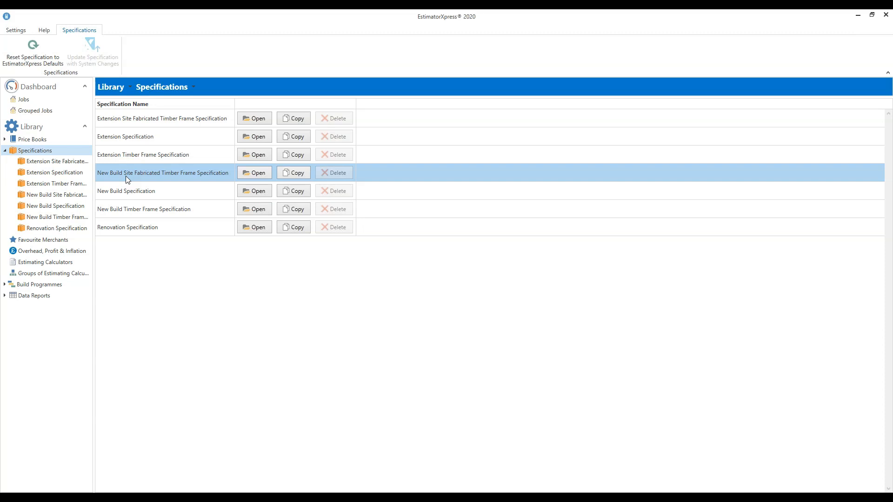
{"action": "left_click", "coordinate": [166, 119]}
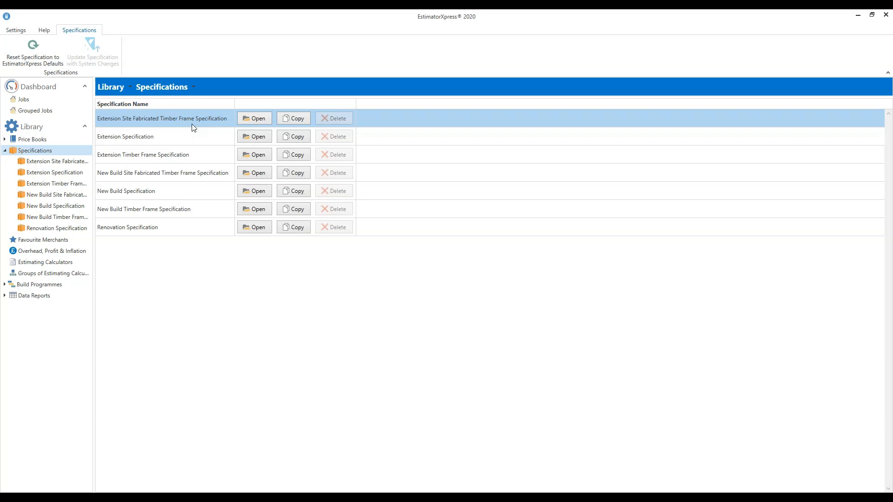
{"action": "left_click", "coordinate": [207, 193]}
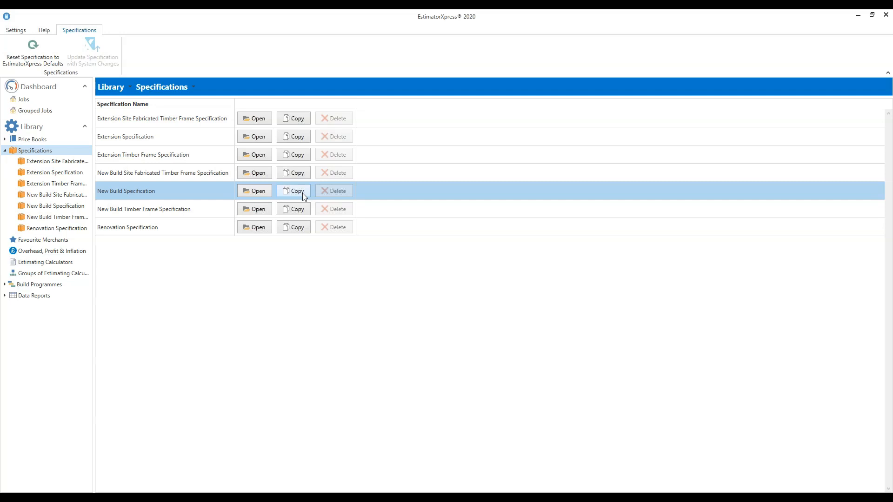
- Copy the Extension Specification into a new specification named My Extension Spec
{"action": "left_click", "coordinate": [226, 136]}
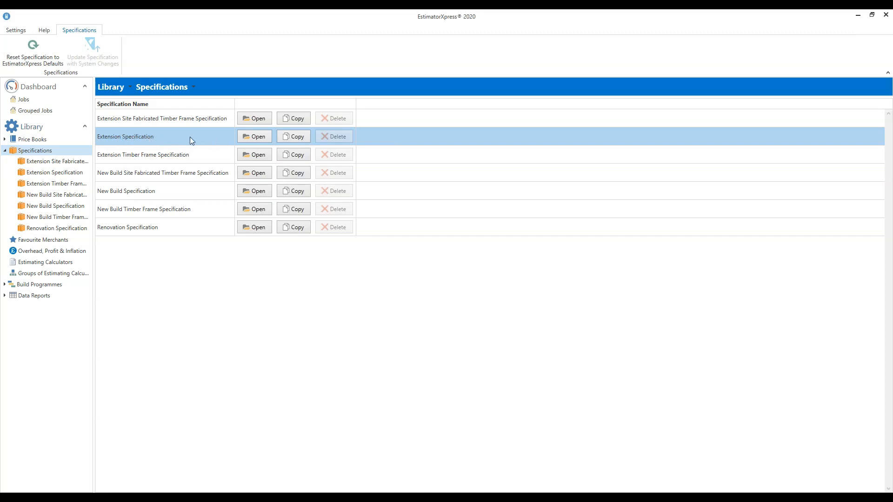
{"action": "left_click", "coordinate": [303, 138]}
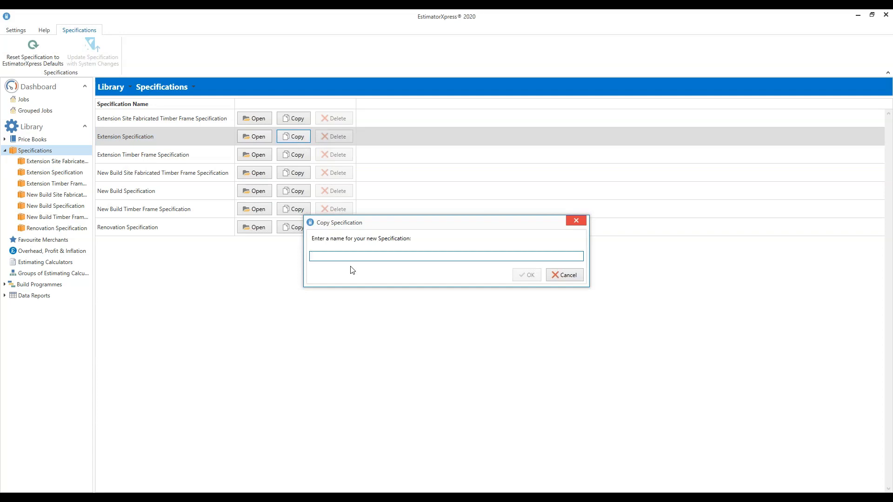
{"action": "type", "text": "My Extensio"}
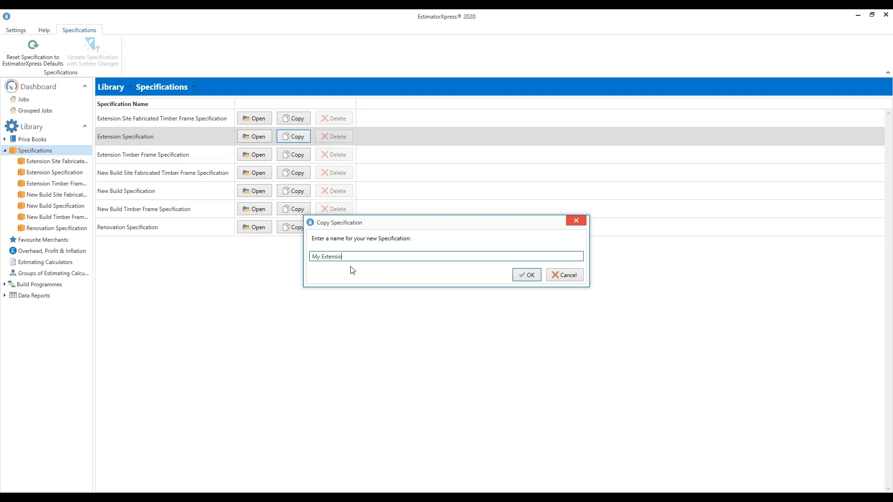
{"action": "type", "text": "n Spec"}
{"action": "left_click", "coordinate": [530, 278]}
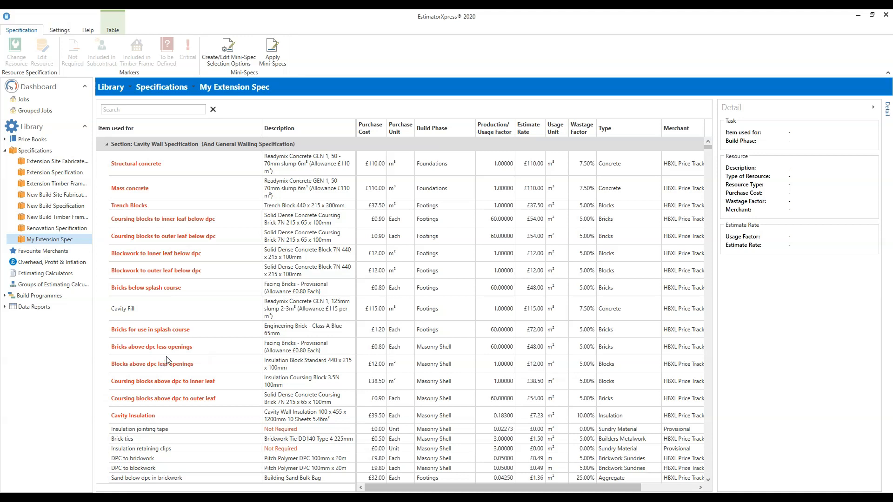
- Review the material, labour and plant items in the Cavity Wall Specification section of My Extension Spec
{"action": "scroll", "coordinate": [201, 345], "scroll_direction": "down", "scroll_amount": 10}
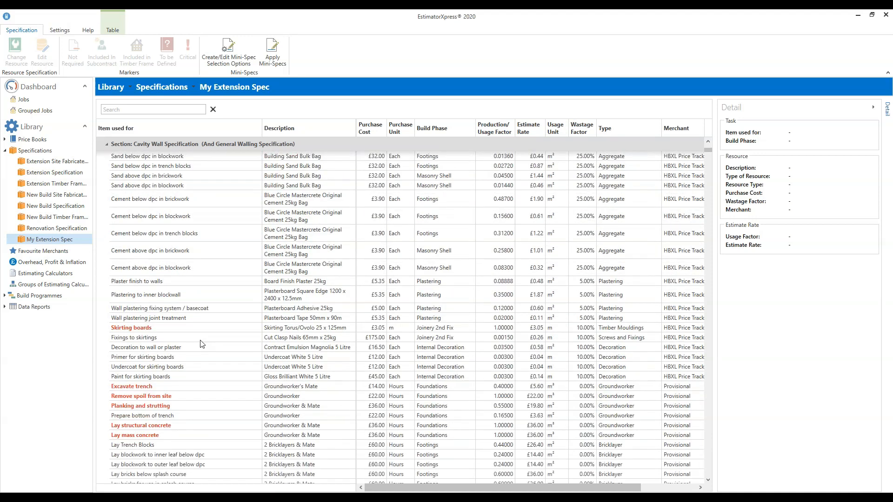
{"action": "scroll", "coordinate": [201, 344], "scroll_direction": "down", "scroll_amount": 7}
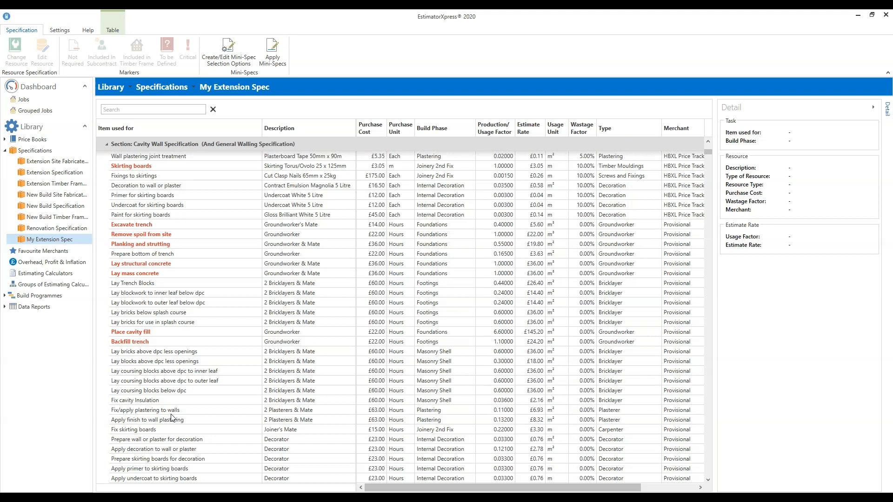
{"action": "scroll", "coordinate": [172, 418], "scroll_direction": "down", "scroll_amount": 3}
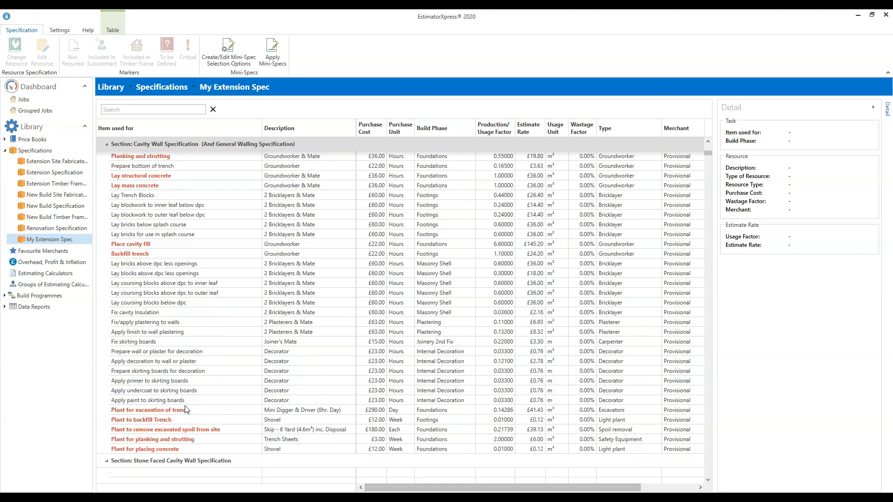
{"action": "scroll", "coordinate": [186, 409], "scroll_direction": "down", "scroll_amount": 2}
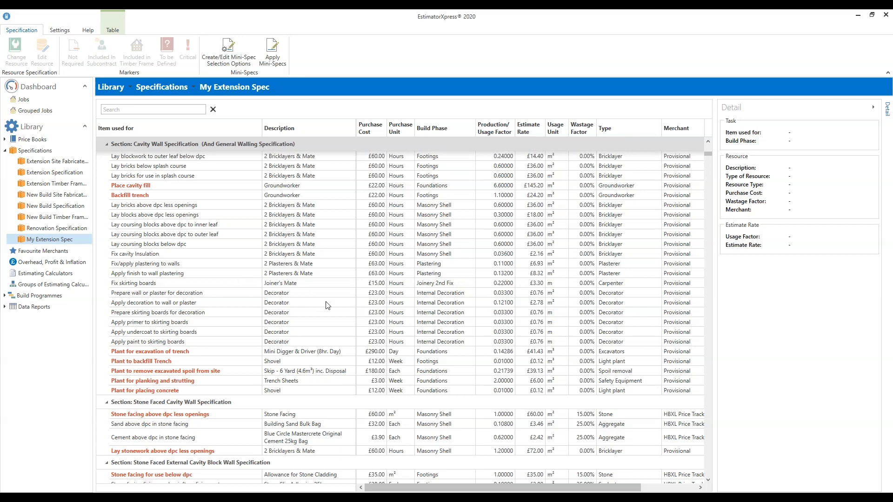
{"action": "scroll", "coordinate": [328, 305], "scroll_direction": "up", "scroll_amount": 2}
{"action": "scroll", "coordinate": [329, 316], "scroll_direction": "up", "scroll_amount": 5}
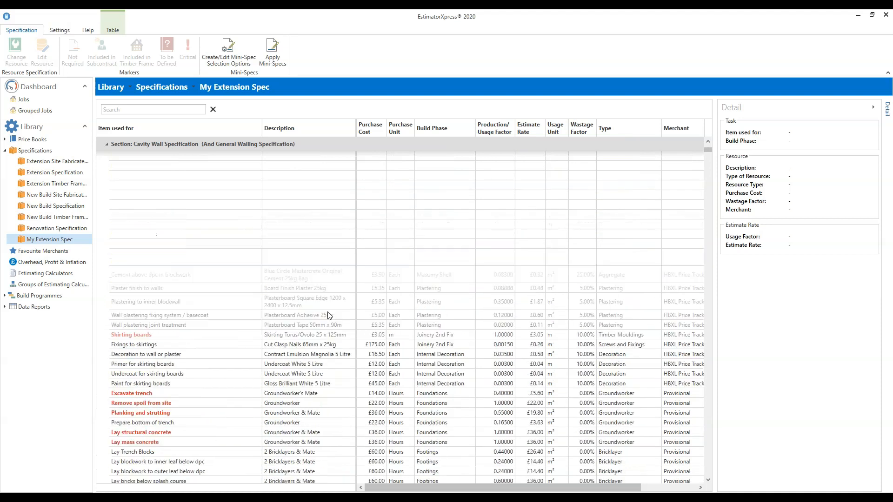
{"action": "scroll", "coordinate": [328, 315], "scroll_direction": "up", "scroll_amount": 5}
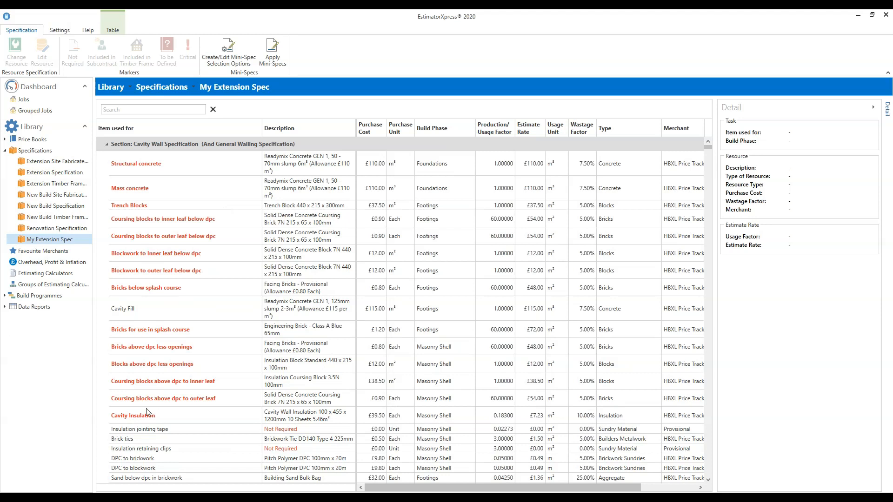
- Inspect the details of the Cavity Insulation material item and the matching Fix cavity Insulation labour item
{"action": "left_click", "coordinate": [177, 416]}
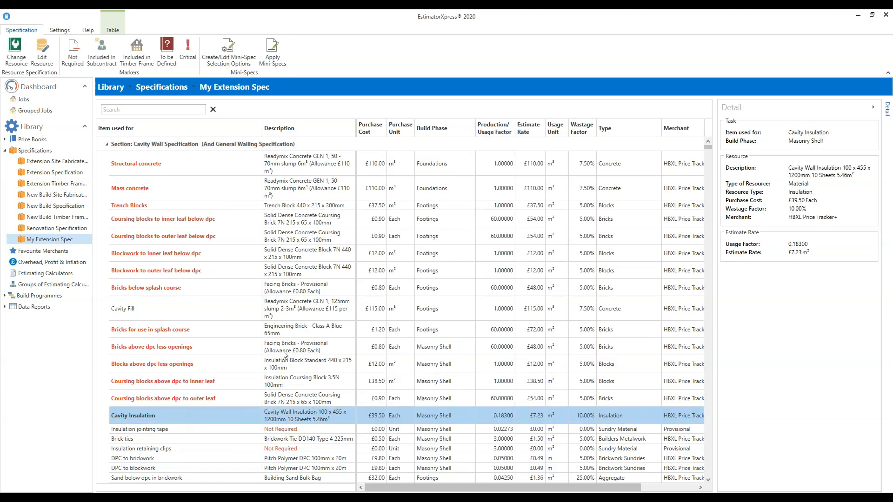
{"action": "scroll", "coordinate": [285, 352], "scroll_direction": "down", "scroll_amount": 10}
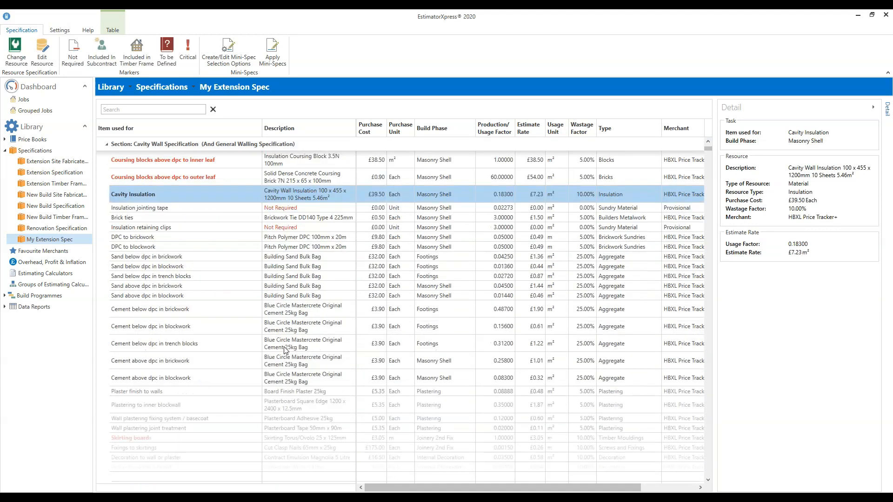
{"action": "scroll", "coordinate": [287, 349], "scroll_direction": "down", "scroll_amount": 7}
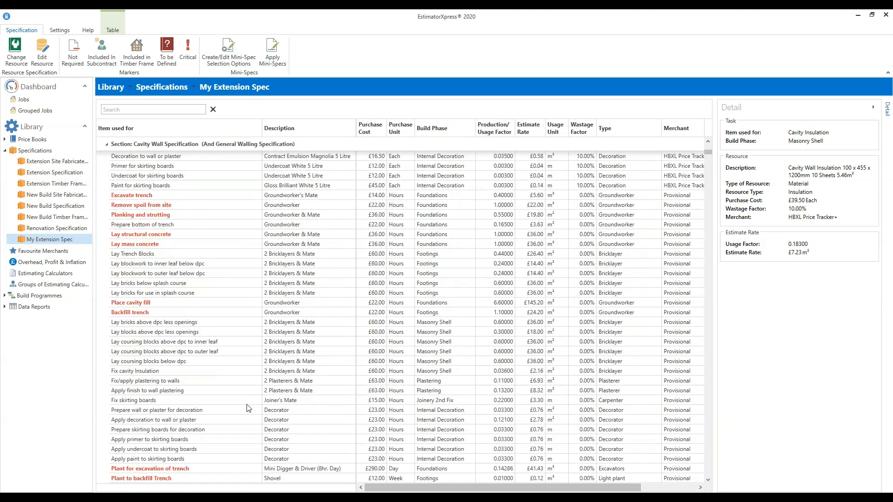
{"action": "left_click", "coordinate": [154, 371]}
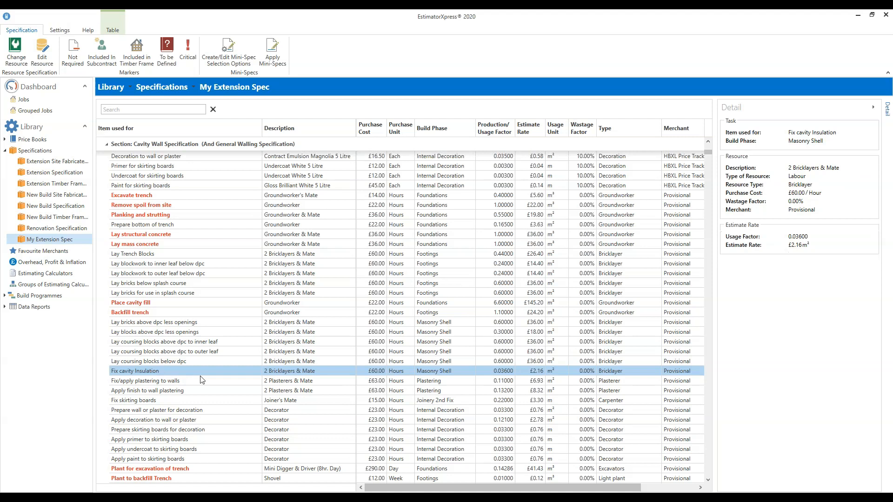
{"action": "scroll", "coordinate": [220, 368], "scroll_direction": "down", "scroll_amount": 7}
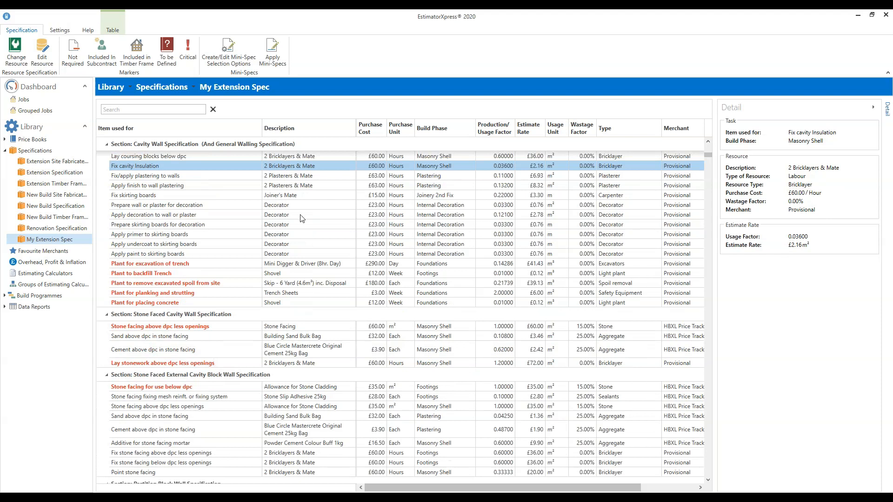
{"action": "left_click", "coordinate": [708, 142]}
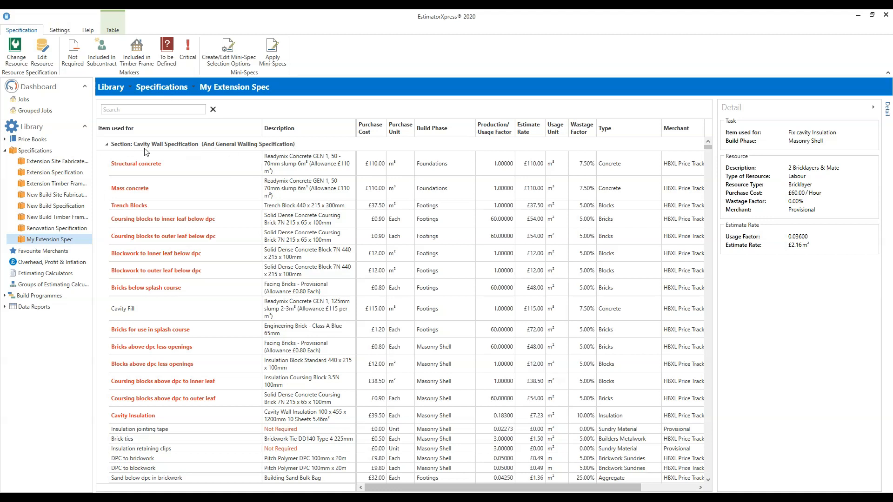
- Collapse the Cavity Wall Specification section and look through the following wall sections, from Stone Faced Cavity Wall to Stud Wall
{"action": "left_click", "coordinate": [107, 145]}
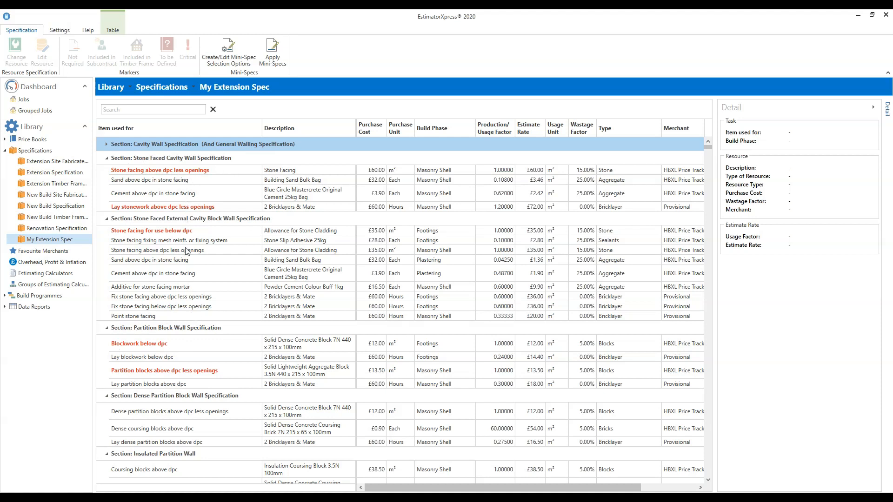
{"action": "scroll", "coordinate": [191, 354], "scroll_direction": "down", "scroll_amount": 3}
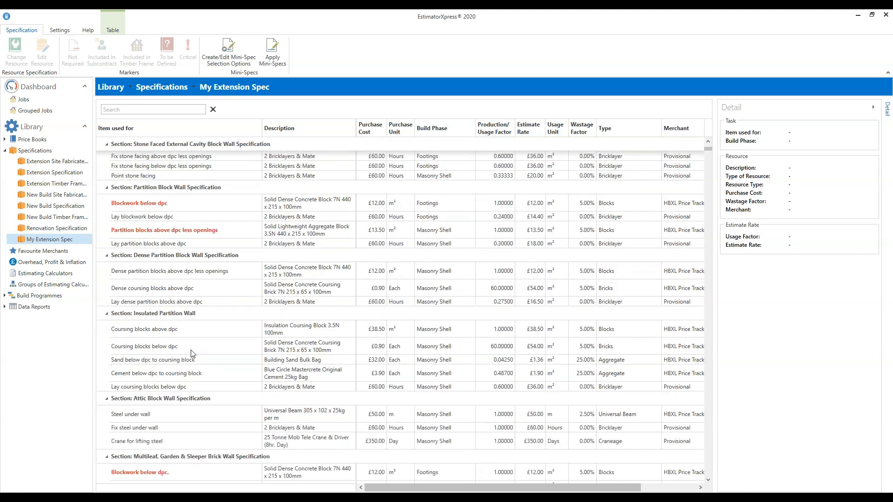
{"action": "scroll", "coordinate": [191, 355], "scroll_direction": "down", "scroll_amount": 2}
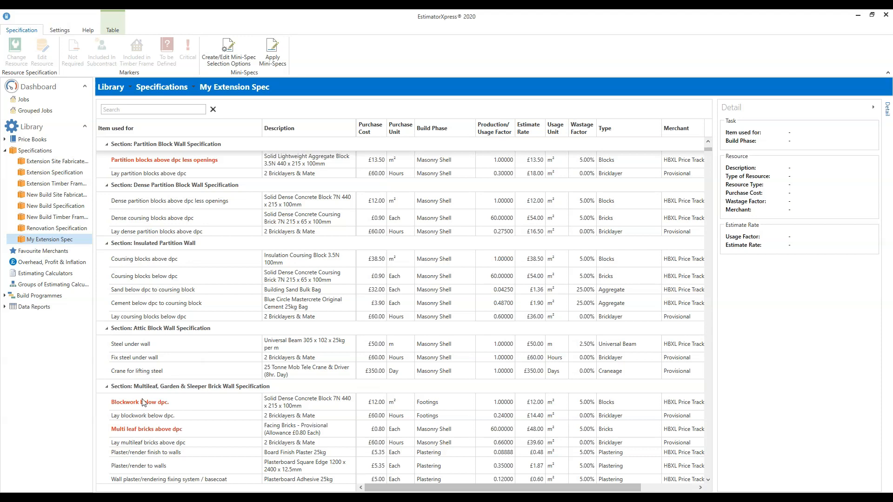
{"action": "scroll", "coordinate": [194, 359], "scroll_direction": "down", "scroll_amount": 10}
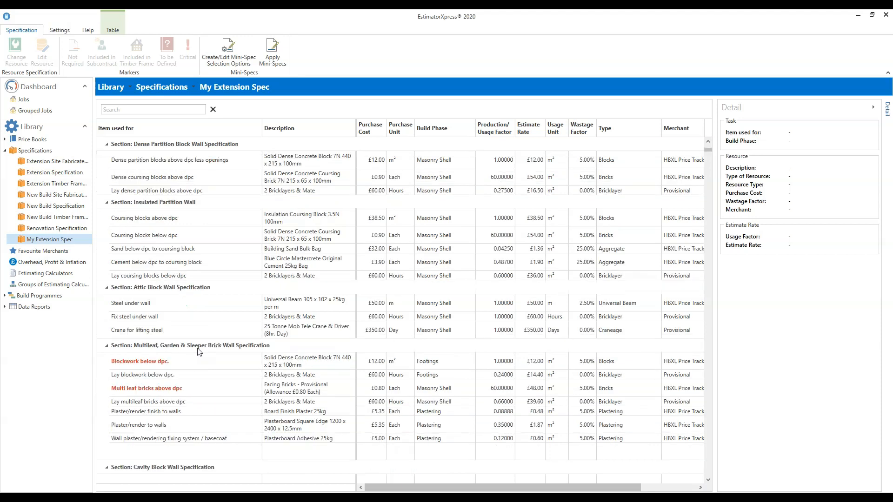
{"action": "scroll", "coordinate": [230, 344], "scroll_direction": "down", "scroll_amount": 9}
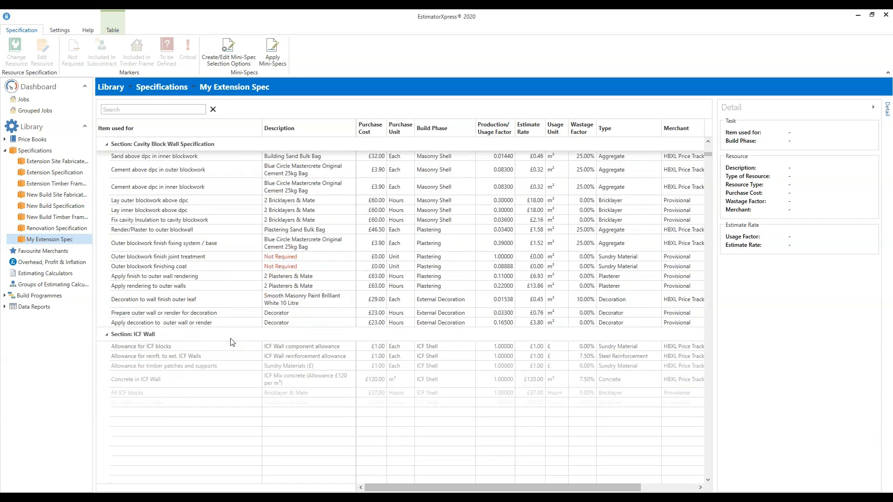
{"action": "scroll", "coordinate": [232, 342], "scroll_direction": "down", "scroll_amount": 11}
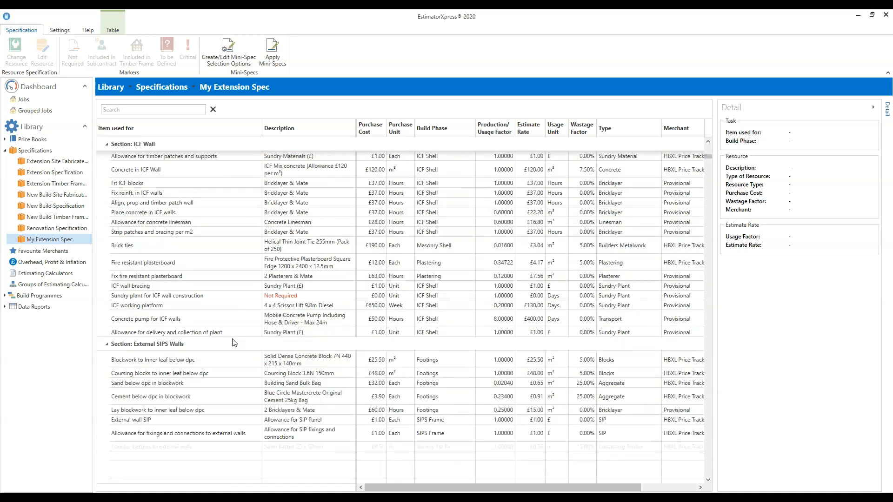
{"action": "scroll", "coordinate": [238, 339], "scroll_direction": "down", "scroll_amount": 11}
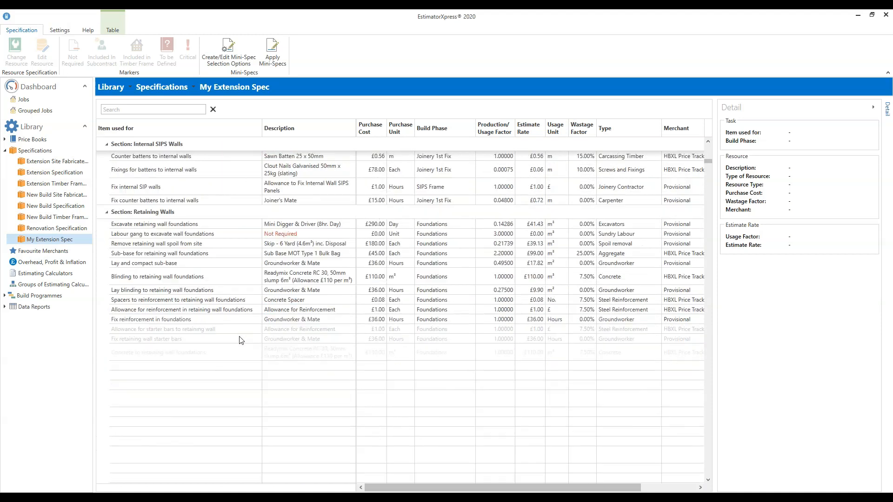
{"action": "scroll", "coordinate": [241, 340], "scroll_direction": "down", "scroll_amount": 15}
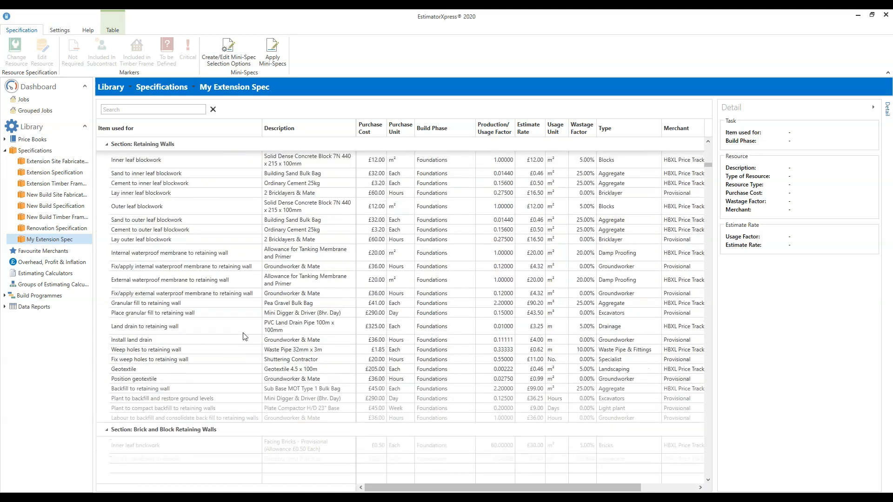
{"action": "scroll", "coordinate": [253, 335], "scroll_direction": "down", "scroll_amount": 3}
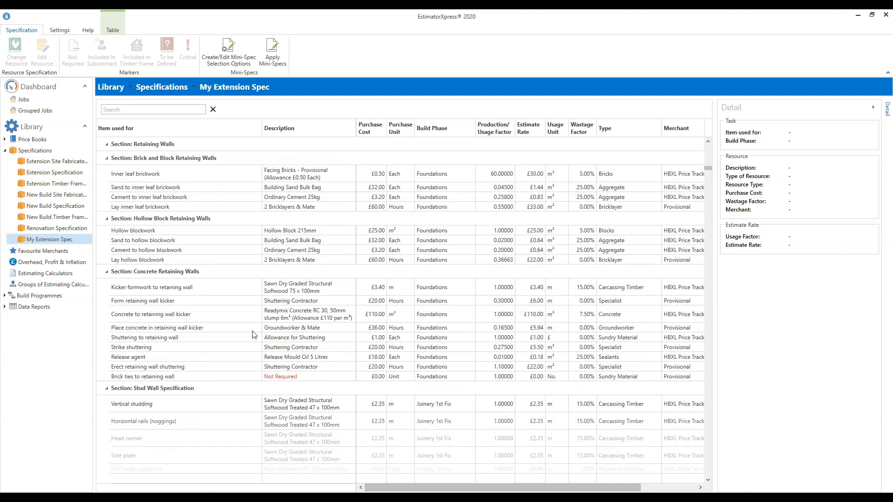
- Return to the start of the specification and look through the masonry, ICF and retaining wall sections as far as Stud Wall Specification
{"action": "scroll", "coordinate": [254, 335], "scroll_direction": "down", "scroll_amount": 3}
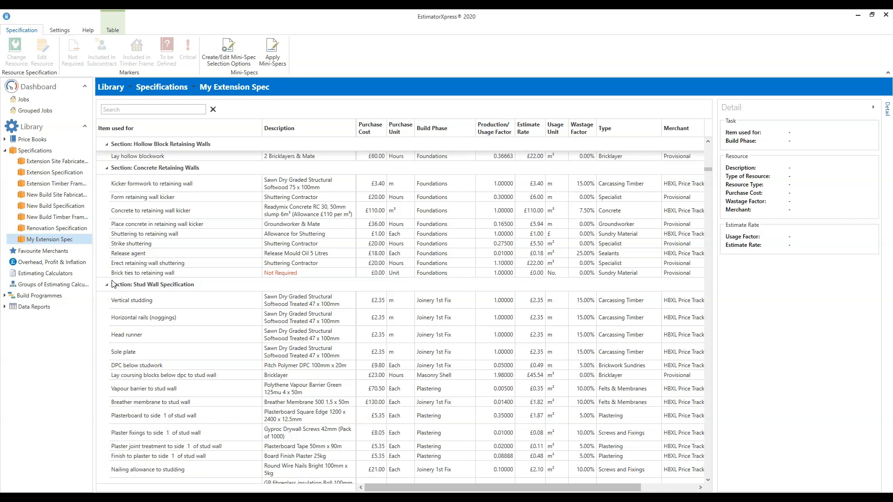
{"action": "left_click_drag", "start_coordinate": [708, 170], "coordinate": [680, 143]}
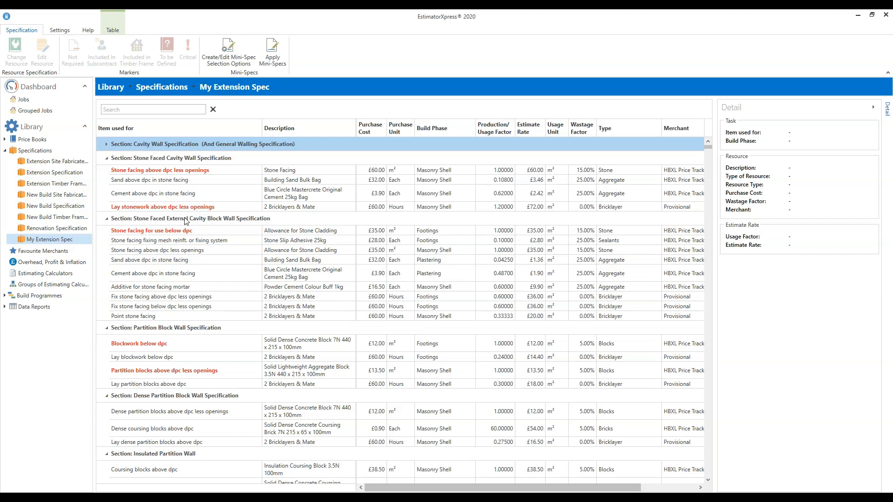
{"action": "scroll", "coordinate": [225, 342], "scroll_direction": "down", "scroll_amount": 15}
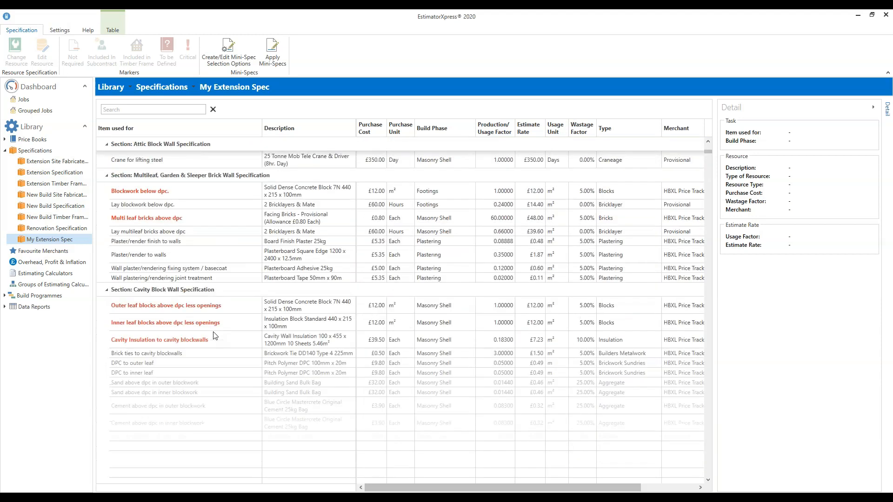
{"action": "scroll", "coordinate": [213, 335], "scroll_direction": "down", "scroll_amount": 12}
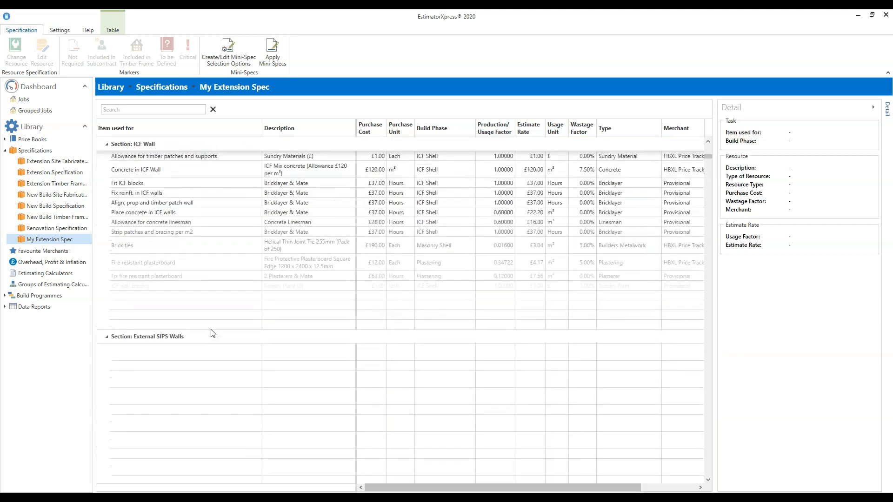
{"action": "scroll", "coordinate": [213, 333], "scroll_direction": "down", "scroll_amount": 5}
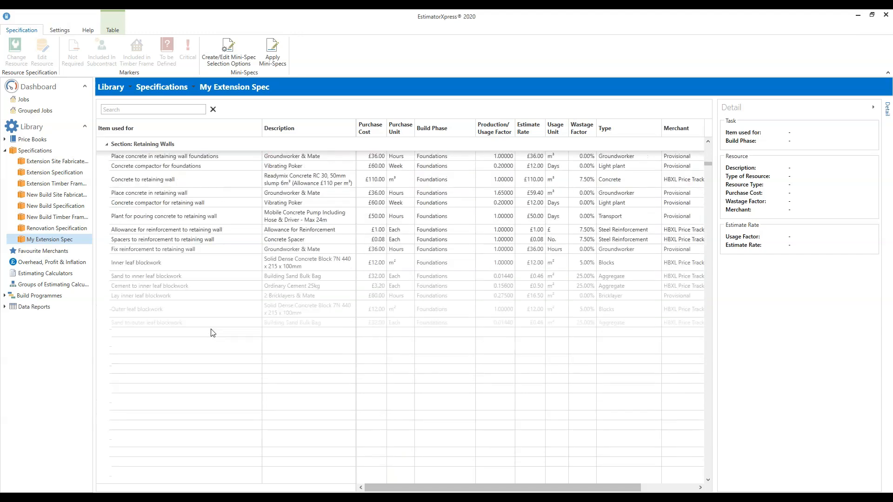
{"action": "scroll", "coordinate": [213, 333], "scroll_direction": "down", "scroll_amount": 6}
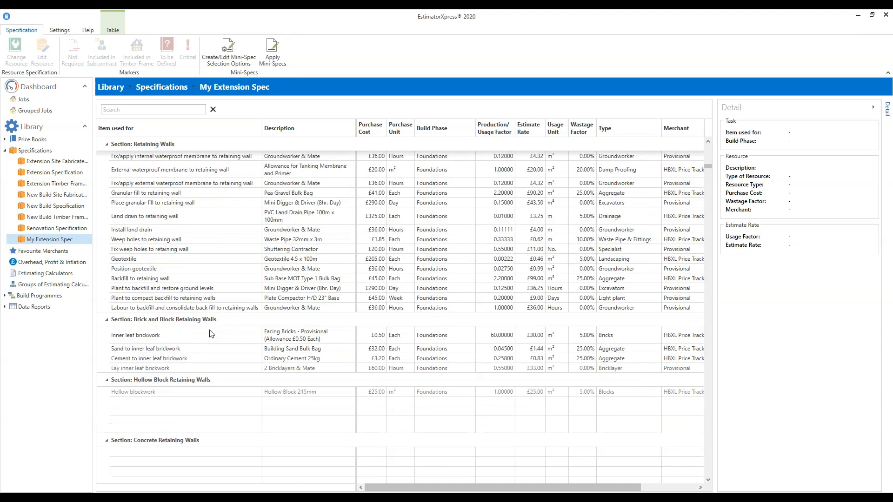
{"action": "scroll", "coordinate": [211, 334], "scroll_direction": "down", "scroll_amount": 5}
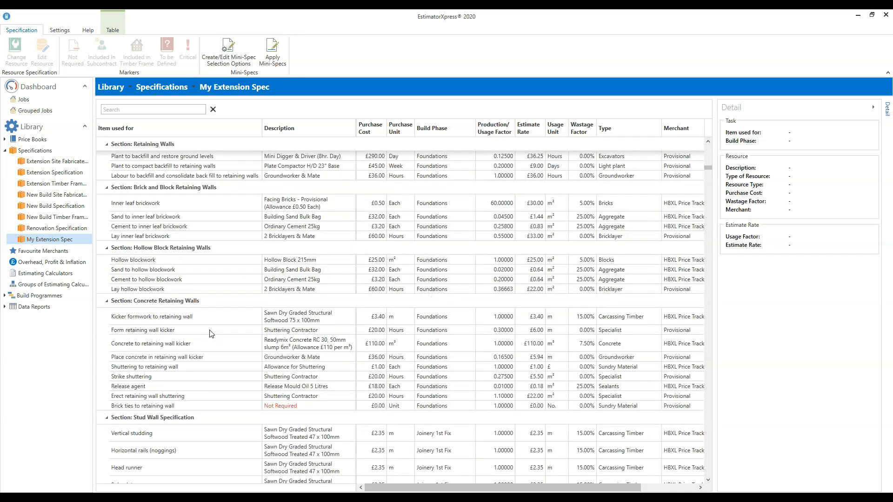
{"action": "scroll", "coordinate": [212, 333], "scroll_direction": "down", "scroll_amount": 5}
{"action": "scroll", "coordinate": [211, 334], "scroll_direction": "down", "scroll_amount": 10}
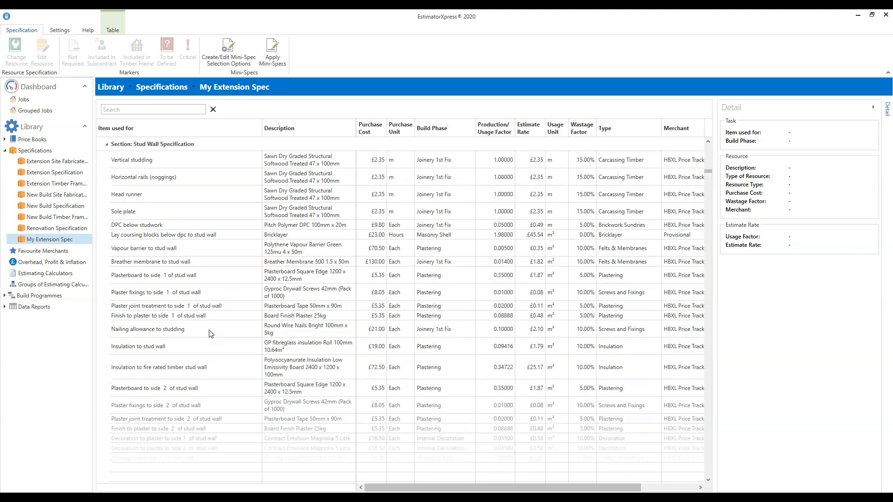
- Look through the Stud Wall, Metal Stud Partitions and Timber Frame Panel sections, and on to Wall Starters and Toothing in Walls
{"action": "scroll", "coordinate": [210, 334], "scroll_direction": "down", "scroll_amount": 12}
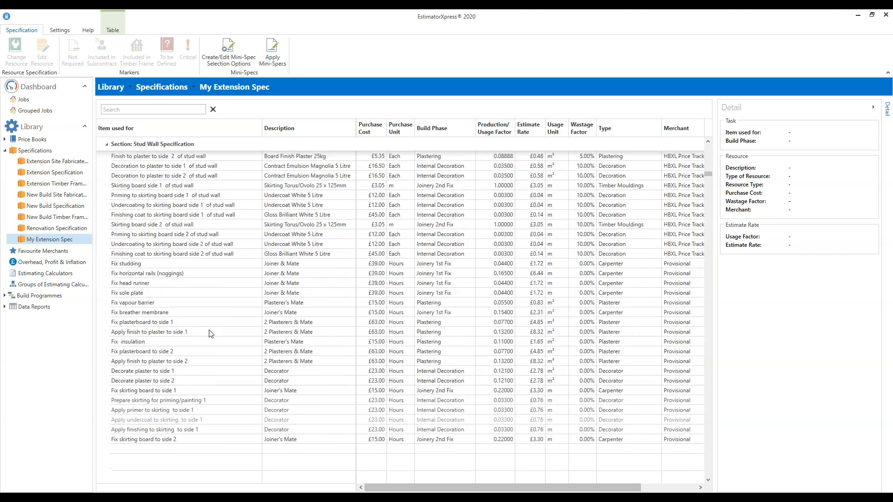
{"action": "scroll", "coordinate": [210, 334], "scroll_direction": "down", "scroll_amount": 12}
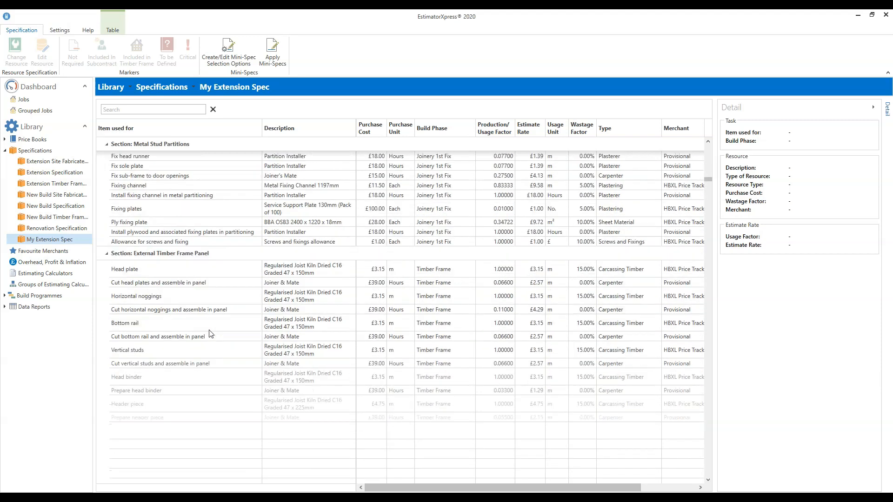
{"action": "scroll", "coordinate": [211, 334], "scroll_direction": "down", "scroll_amount": 12}
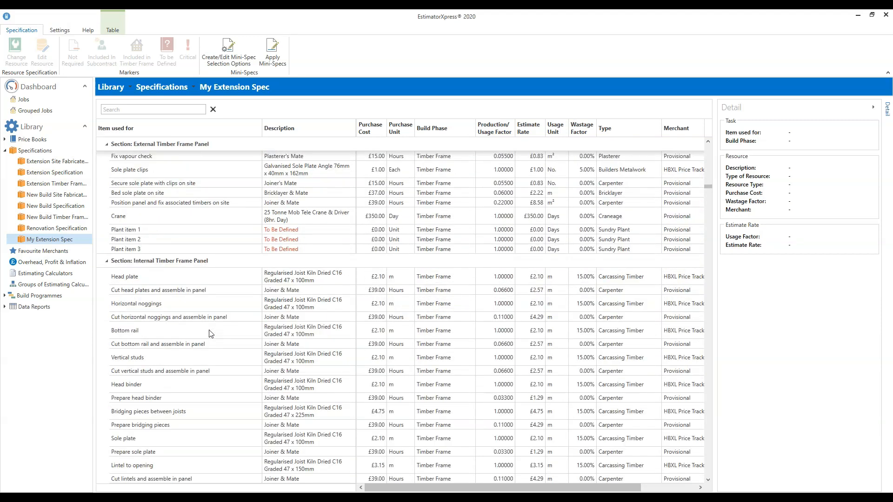
{"action": "scroll", "coordinate": [210, 333], "scroll_direction": "down", "scroll_amount": 12}
{"action": "scroll", "coordinate": [211, 333], "scroll_direction": "down", "scroll_amount": 12}
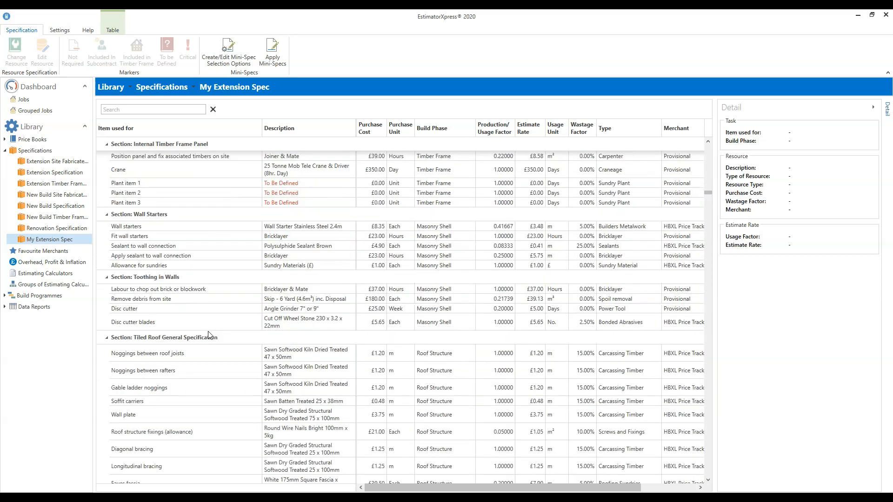
{"action": "scroll", "coordinate": [209, 335], "scroll_direction": "down", "scroll_amount": 3}
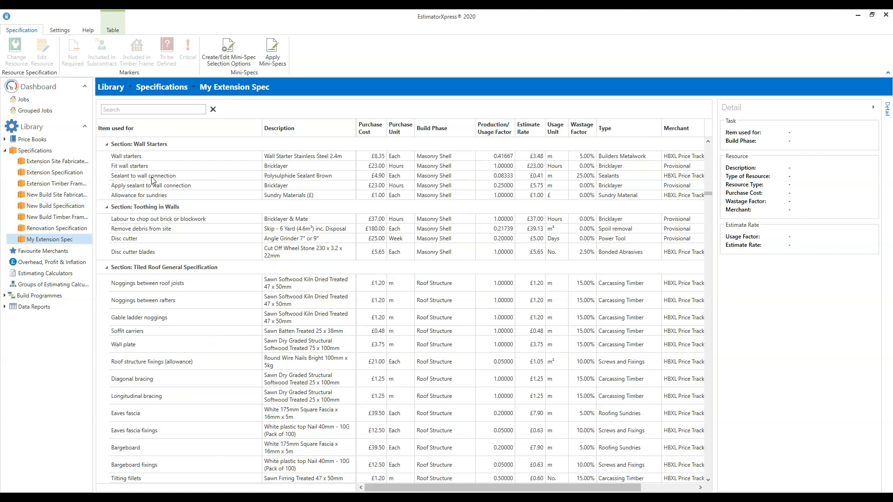
{"action": "scroll", "coordinate": [158, 252], "scroll_direction": "down", "scroll_amount": 2}
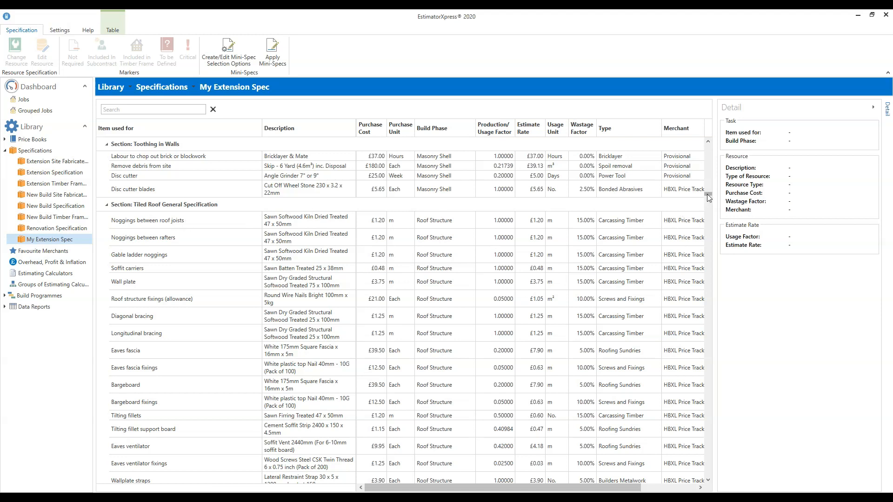
- Review the Tiled Roof General Specification section and the Apex Roof cut roof and Apex Truss Roof sections below it
{"action": "left_click_drag", "start_coordinate": [707, 194], "coordinate": [706, 205]}
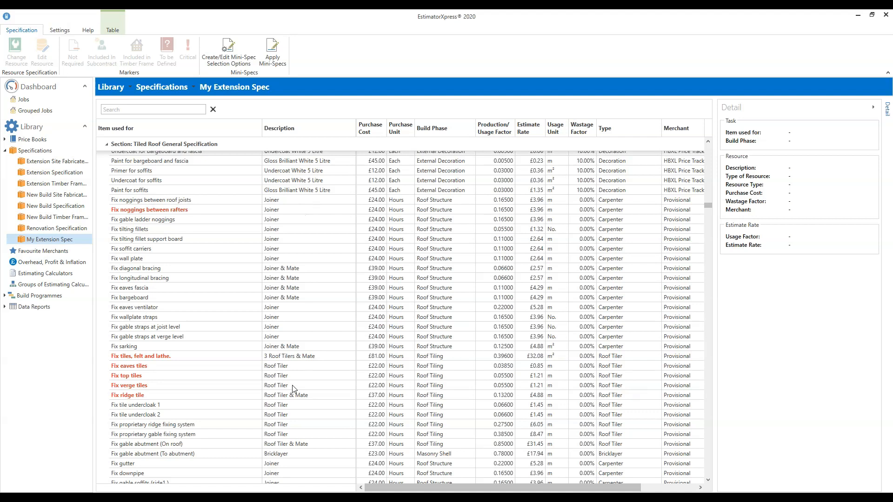
{"action": "scroll", "coordinate": [293, 388], "scroll_direction": "down", "scroll_amount": 10}
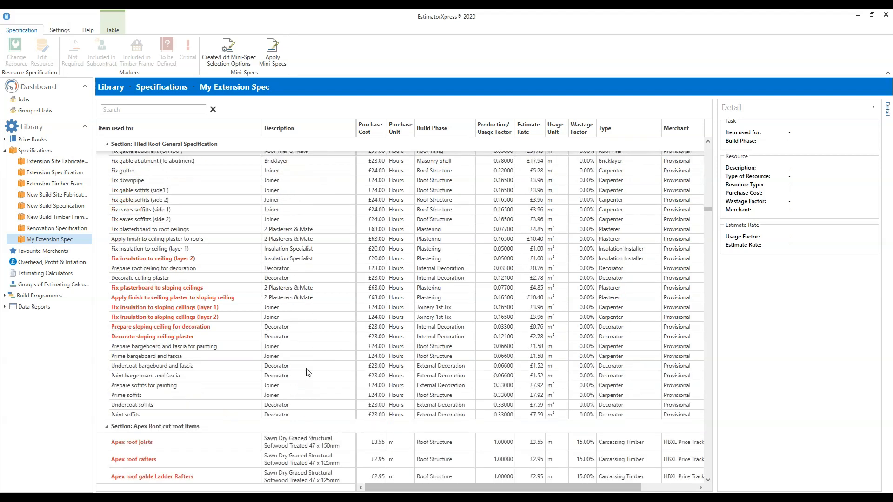
{"action": "scroll", "coordinate": [306, 373], "scroll_direction": "down", "scroll_amount": 1}
{"action": "scroll", "coordinate": [306, 373], "scroll_direction": "down", "scroll_amount": 5}
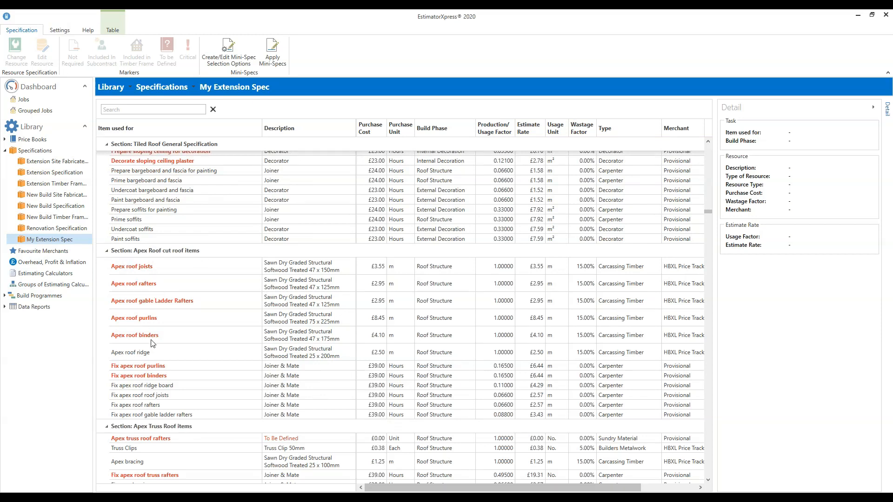
{"action": "scroll", "coordinate": [228, 361], "scroll_direction": "down", "scroll_amount": 3}
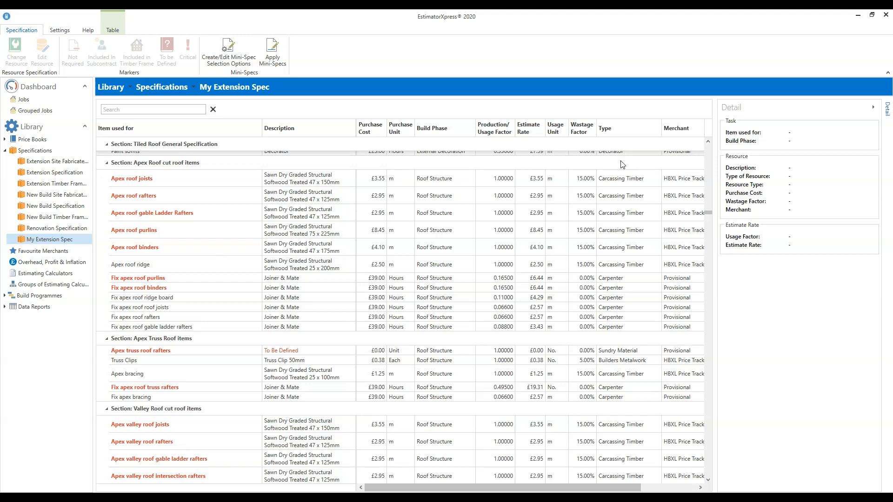
- Expand the Cavity Wall Specification section and open the resource selection for its Cavity Insulation item
{"action": "left_click_drag", "start_coordinate": [708, 217], "coordinate": [708, 145]}
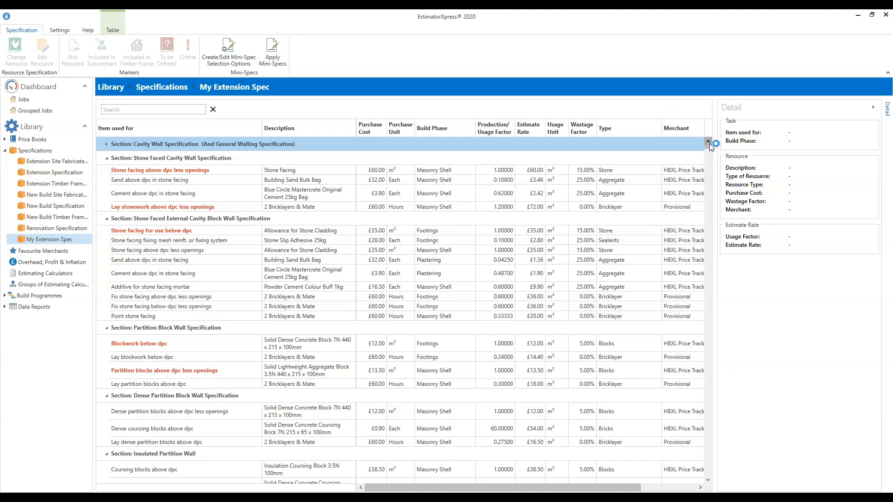
{"action": "left_click", "coordinate": [107, 144]}
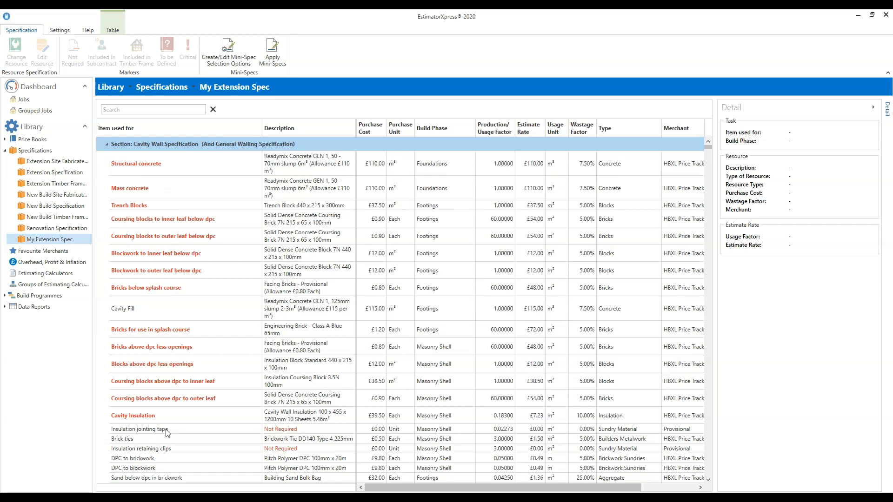
{"action": "left_click", "coordinate": [145, 417]}
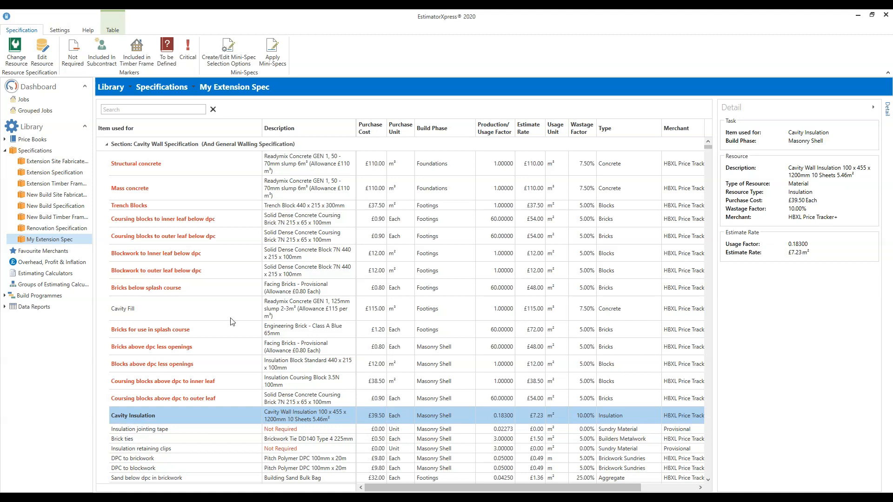
{"action": "left_click", "coordinate": [19, 58]}
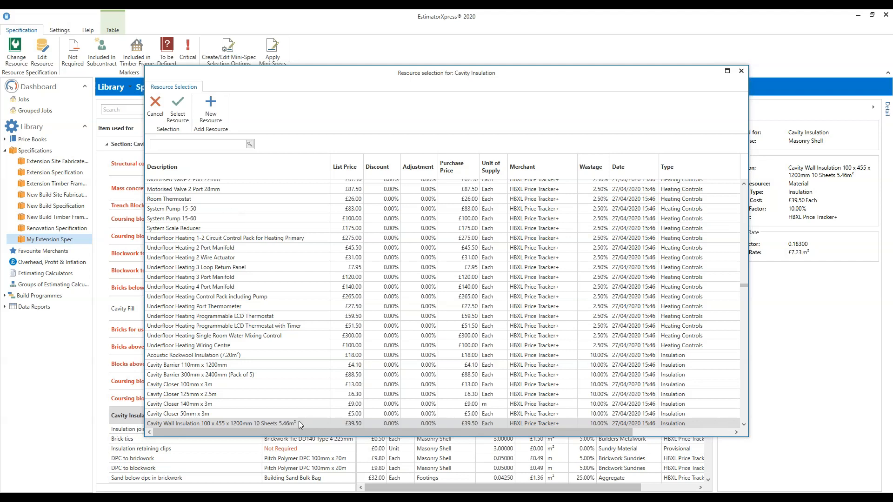
- Locate the Cavity Wall Insulation 100 x 455 x 1200mm resource and examine the Insulation resources listed after it
{"action": "left_click", "coordinate": [281, 424]}
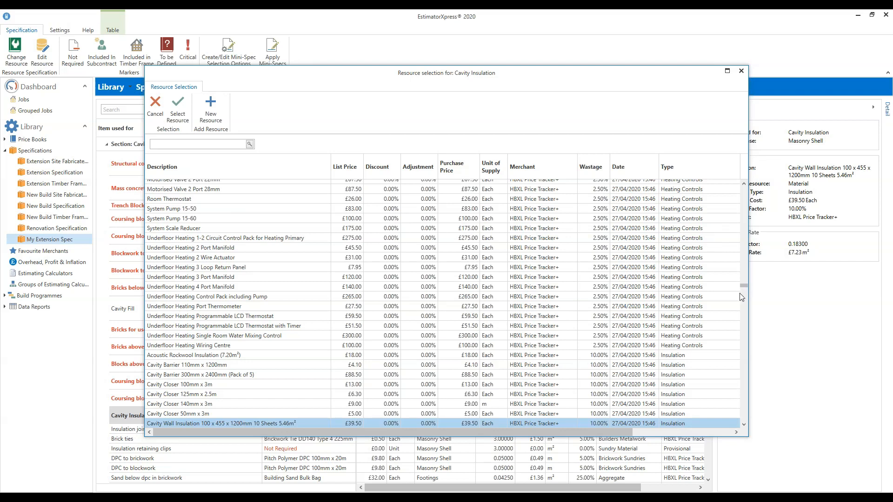
{"action": "left_click", "coordinate": [744, 425]}
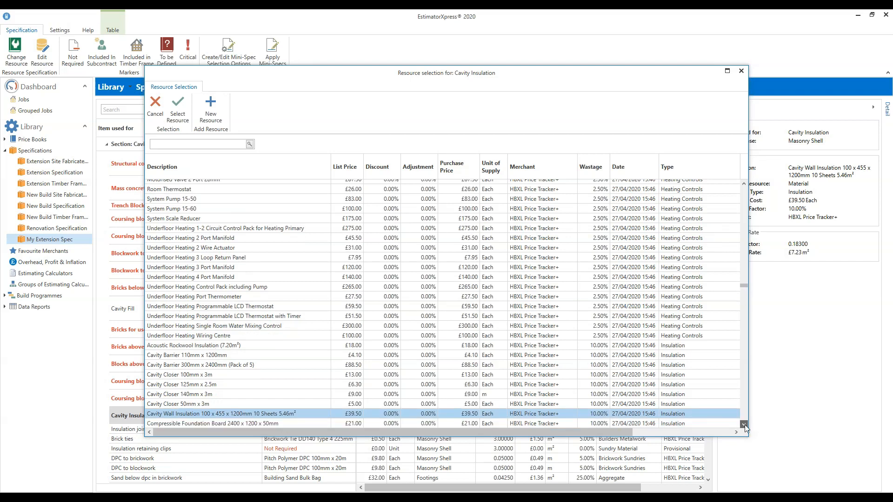
{"action": "left_click", "coordinate": [744, 425]}
{"action": "left_click", "coordinate": [745, 425]}
{"action": "left_click", "coordinate": [745, 426]}
{"action": "left_click", "coordinate": [745, 425]}
{"action": "left_click", "coordinate": [745, 424]}
{"action": "scroll", "coordinate": [300, 300], "scroll_direction": "down", "scroll_amount": 1}
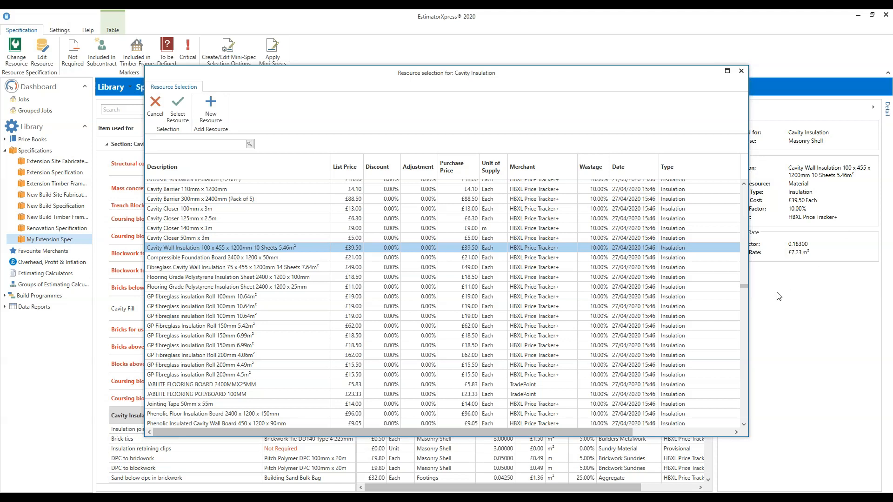
- Change the Cavity Insulation resource to Polyisocyanurate Insulation Board 2400 x 1200 x 75mm
{"action": "left_click_drag", "start_coordinate": [743, 286], "coordinate": [743, 288]}
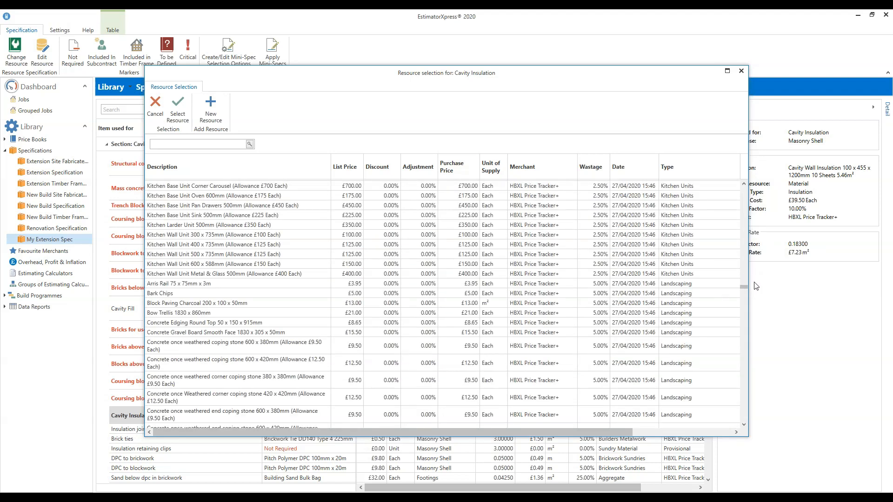
{"action": "scroll", "coordinate": [710, 282], "scroll_direction": "up", "scroll_amount": 7}
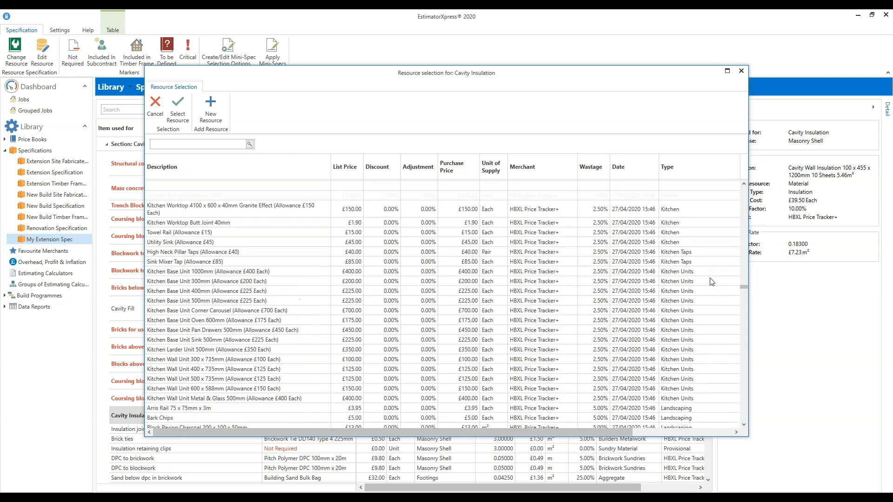
{"action": "scroll", "coordinate": [593, 315], "scroll_direction": "up", "scroll_amount": 8}
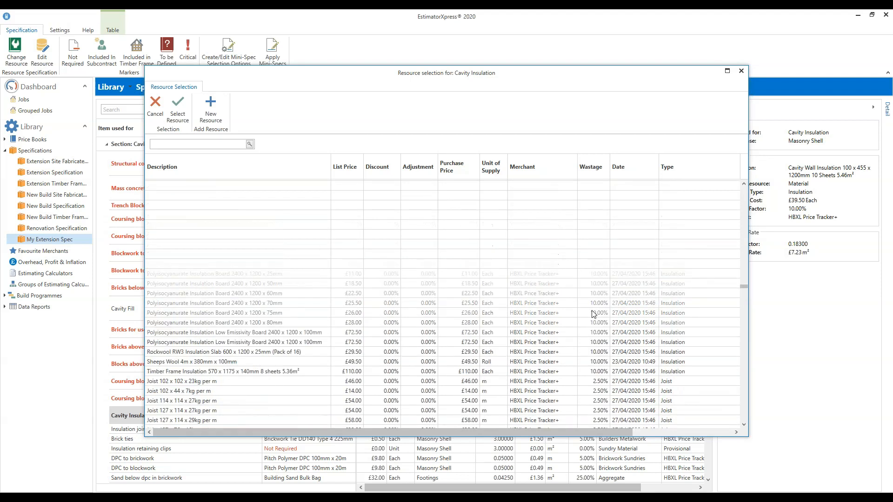
{"action": "scroll", "coordinate": [593, 315], "scroll_direction": "up", "scroll_amount": 6}
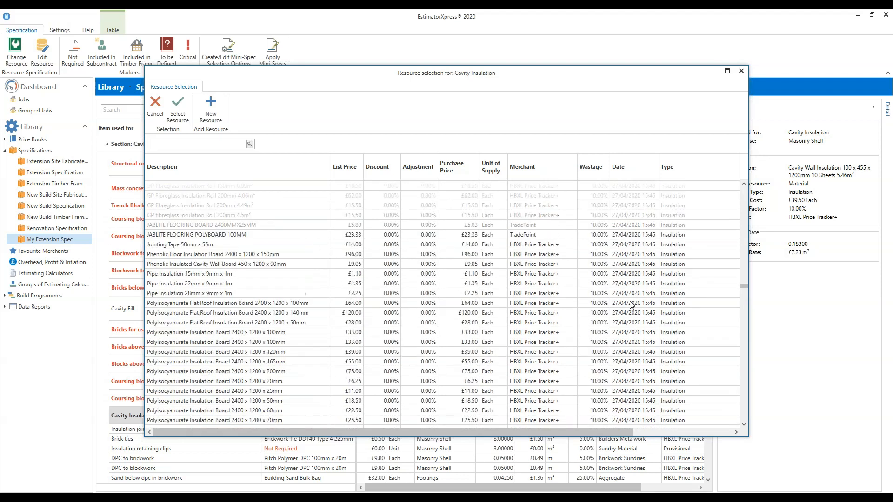
{"action": "left_click", "coordinate": [691, 205]}
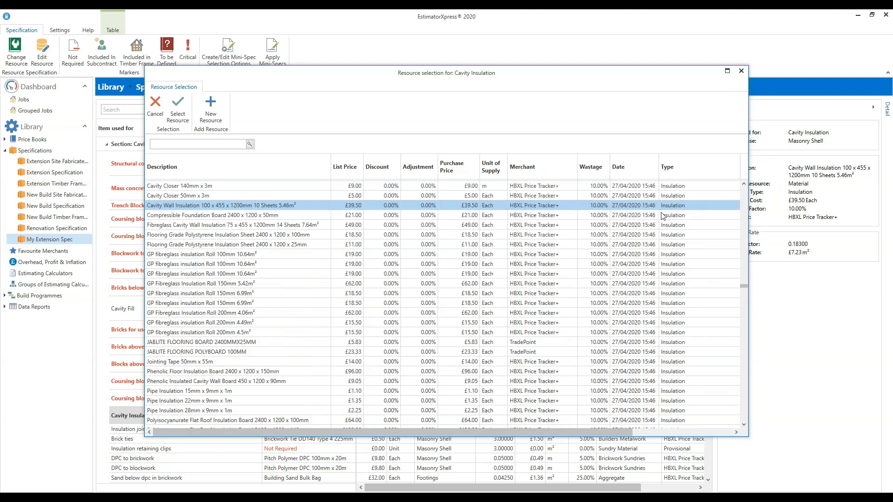
{"action": "scroll", "coordinate": [433, 298], "scroll_direction": "down", "scroll_amount": 6}
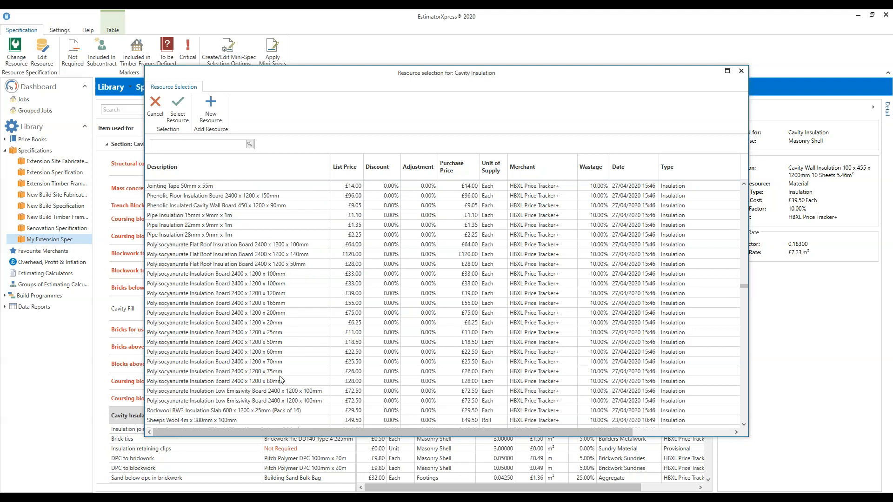
{"action": "left_click", "coordinate": [173, 372]}
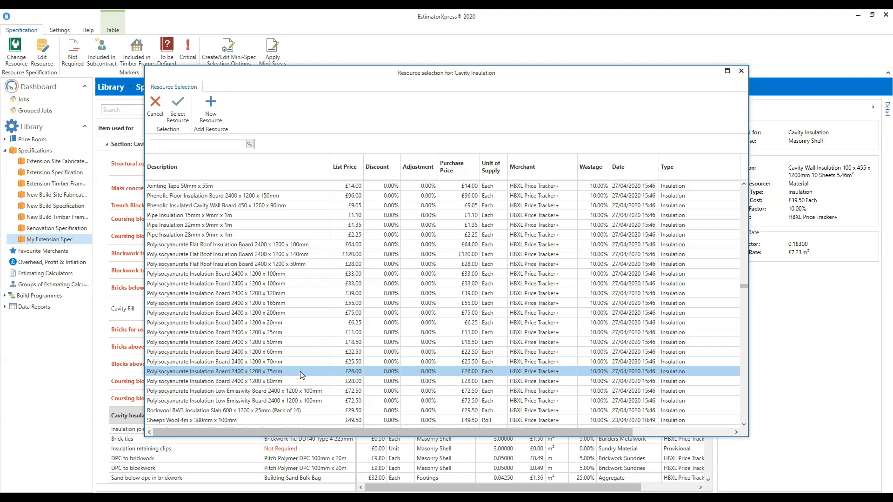
{"action": "left_click", "coordinate": [179, 116]}
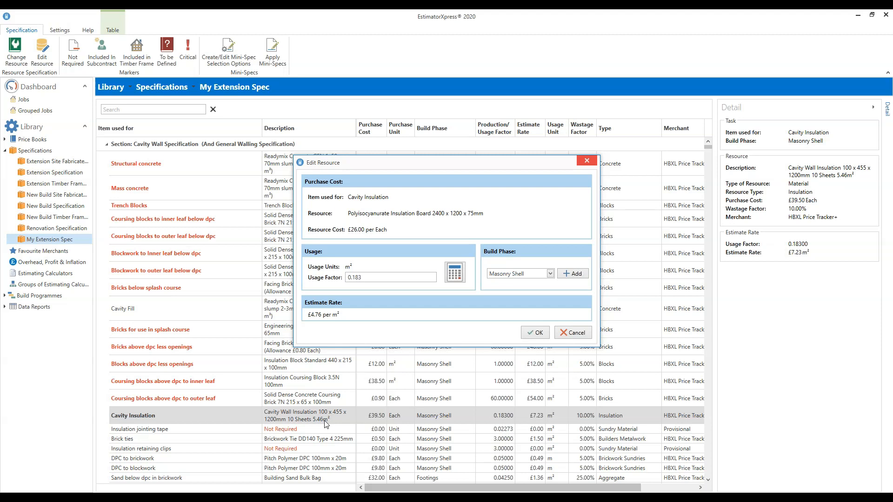
- Calculate the Cavity Insulation usage factor using 1 insulation board for 2.88 m² and apply it to the resource
{"action": "left_click", "coordinate": [373, 279]}
{"action": "left_click_drag", "start_coordinate": [372, 278], "coordinate": [329, 279]}
{"action": "left_click", "coordinate": [455, 277]}
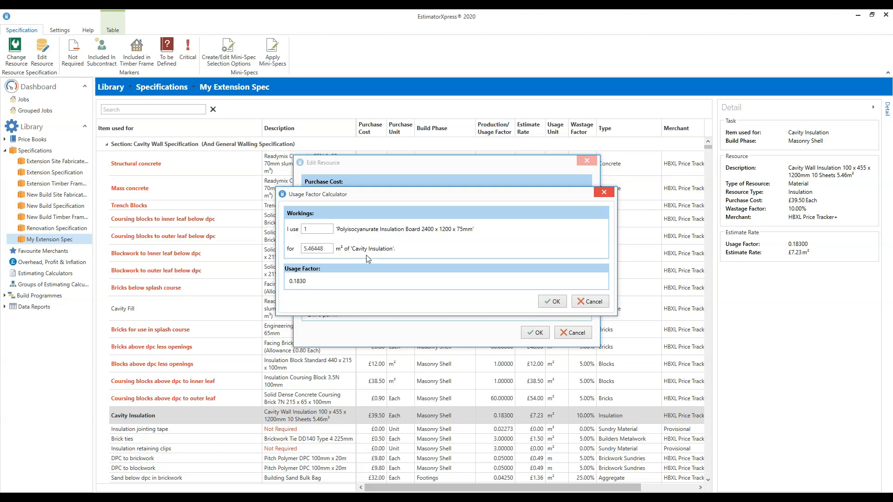
{"action": "left_click", "coordinate": [323, 249]}
{"action": "double_click", "coordinate": [325, 249]}
{"action": "key", "text": "BackSpace"}
{"action": "type", "text": "2.88"}
{"action": "left_click", "coordinate": [556, 303]}
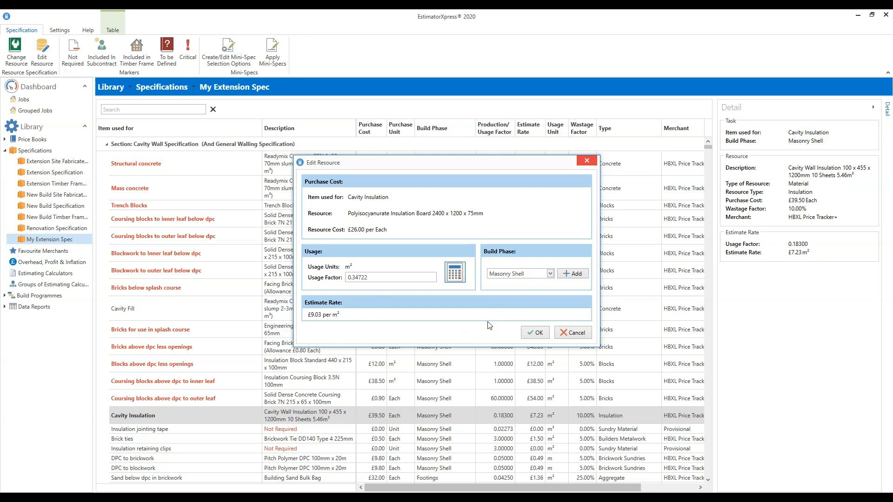
- Save the Cavity Insulation resource changes and select the Fix cavity Insulation labour item in the Cavity Wall Specification section
{"action": "left_click", "coordinate": [536, 333]}
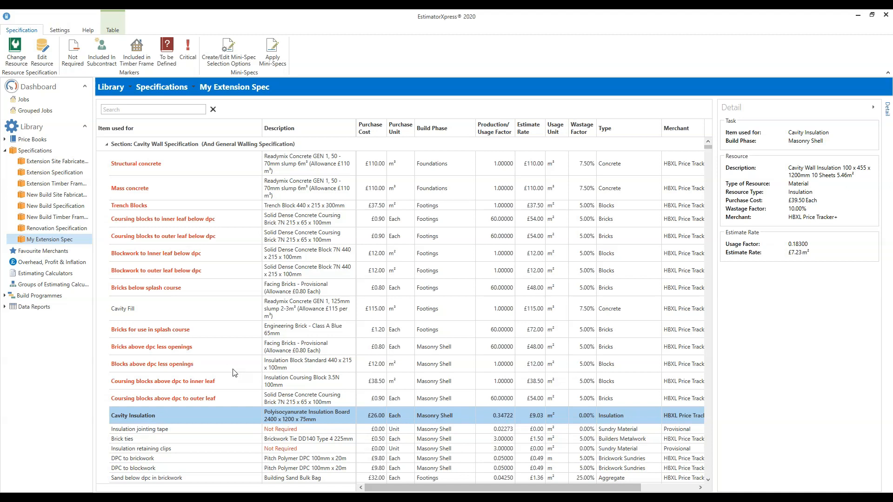
{"action": "scroll", "coordinate": [221, 363], "scroll_direction": "down", "scroll_amount": 2}
{"action": "scroll", "coordinate": [221, 363], "scroll_direction": "down", "scroll_amount": 1}
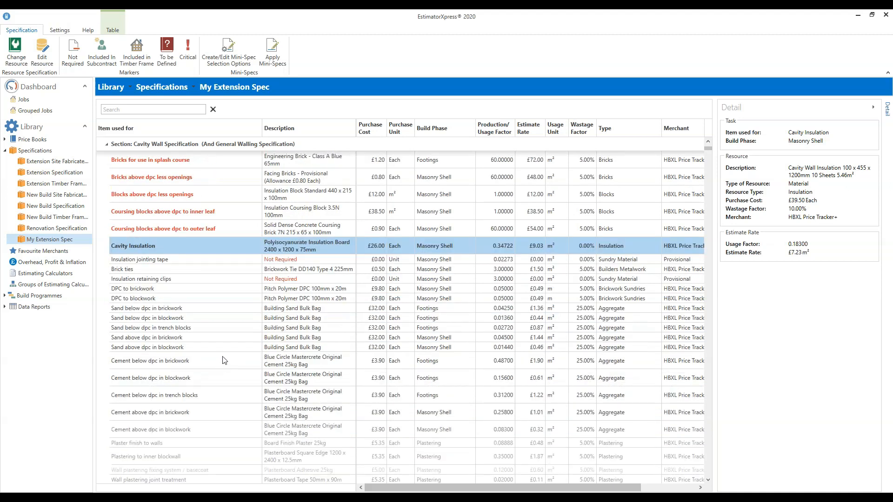
{"action": "scroll", "coordinate": [221, 279], "scroll_direction": "down", "scroll_amount": 1}
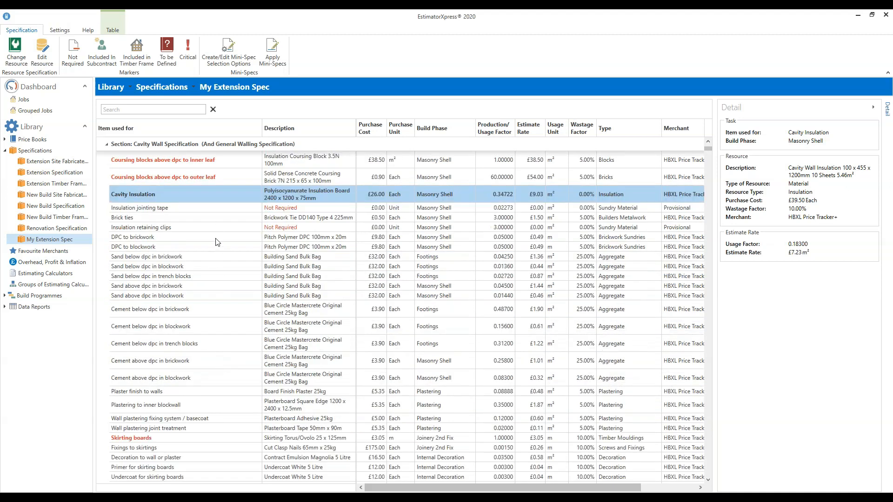
{"action": "scroll", "coordinate": [218, 241], "scroll_direction": "down", "scroll_amount": 2}
{"action": "scroll", "coordinate": [216, 242], "scroll_direction": "down", "scroll_amount": 3}
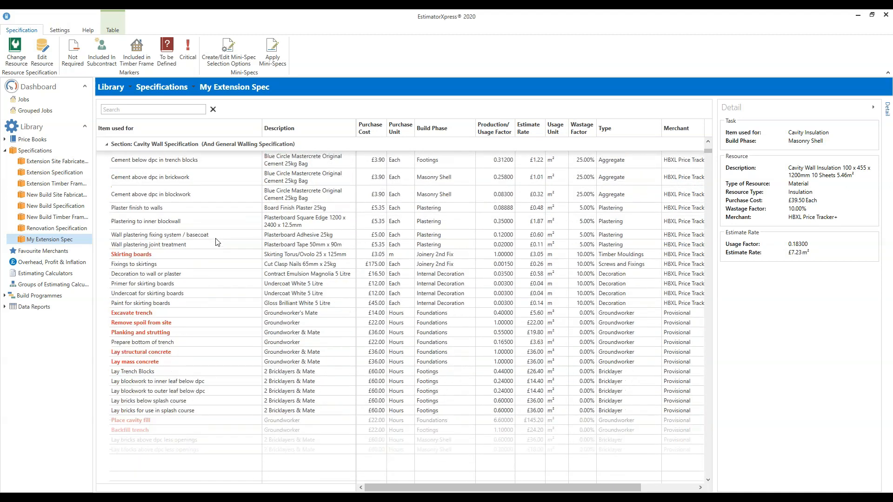
{"action": "scroll", "coordinate": [215, 242], "scroll_direction": "down", "scroll_amount": 1}
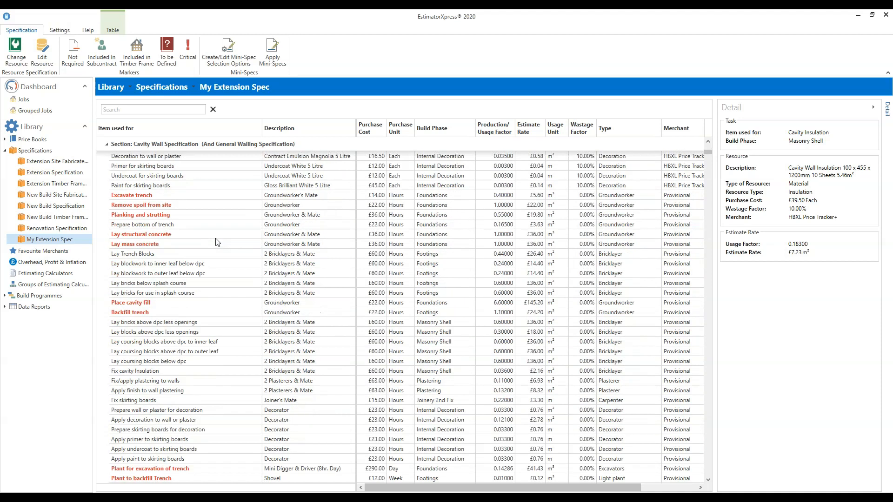
{"action": "left_click", "coordinate": [160, 372]}
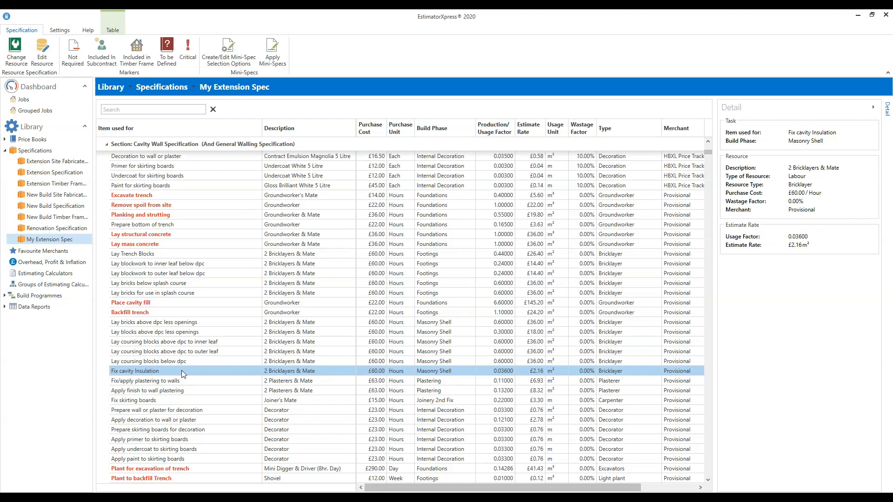
{"action": "left_click", "coordinate": [45, 64]}
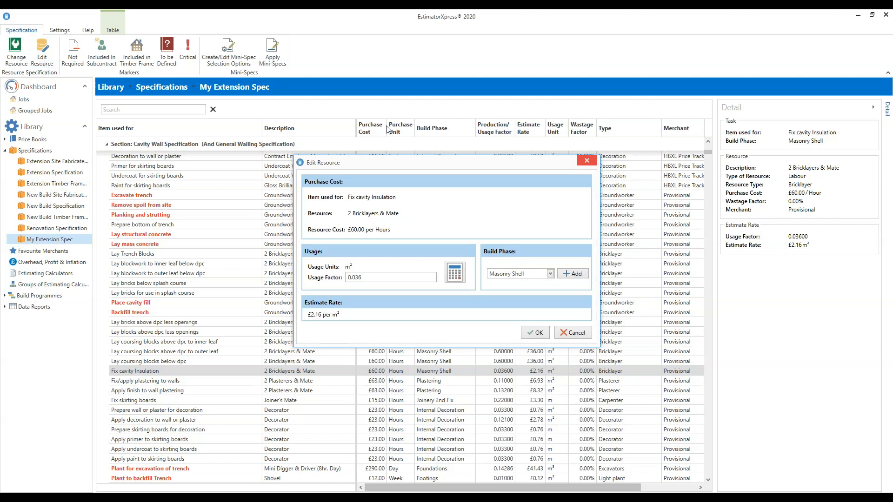
{"action": "left_click_drag", "start_coordinate": [439, 162], "coordinate": [389, 155]}
{"action": "left_click", "coordinate": [576, 160]}
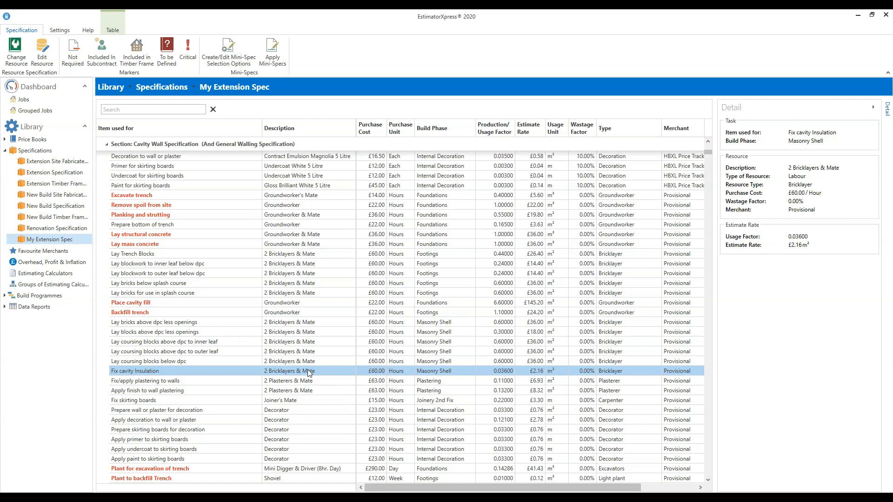
- Open the usage factor calculator for Fix cavity Insulation and enter 1 hour to do 14 m²
{"action": "left_click", "coordinate": [43, 59]}
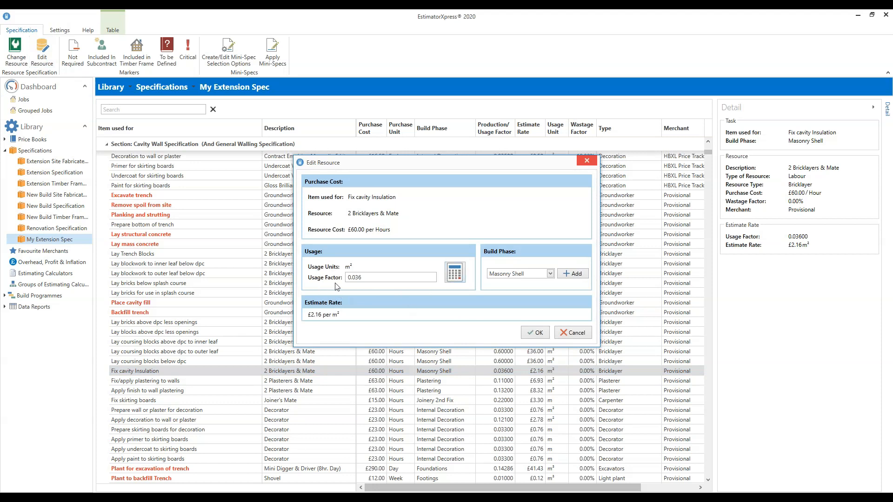
{"action": "left_click", "coordinate": [455, 274]}
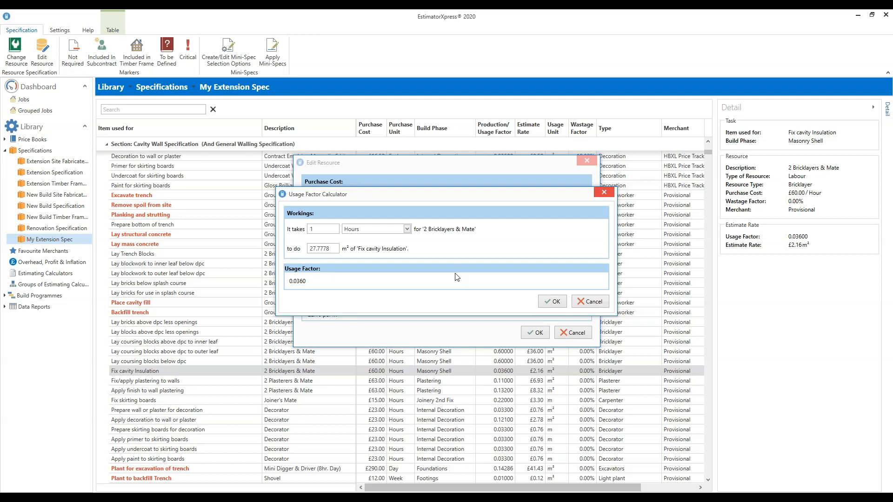
{"action": "left_click", "coordinate": [318, 229]}
{"action": "double_click", "coordinate": [311, 229]}
{"action": "type", "text": "2"}
{"action": "left_click", "coordinate": [332, 251]}
{"action": "left_click", "coordinate": [310, 230]}
{"action": "type", "text": "1"}
{"action": "left_click", "coordinate": [336, 249]}
{"action": "type", "text": "14"}
- Try giving the Fix cavity Insulation labour time as 60 minutes in the usage factor calculator
{"action": "left_click", "coordinate": [407, 230]}
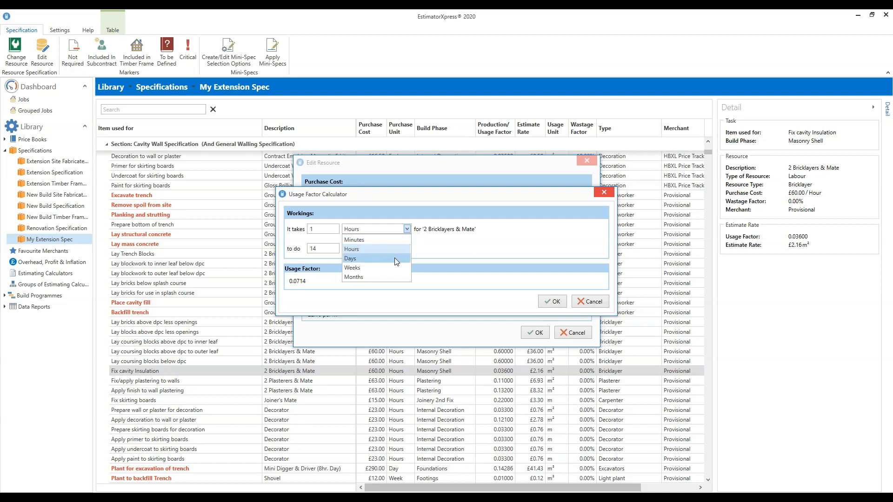
{"action": "left_click", "coordinate": [359, 240]}
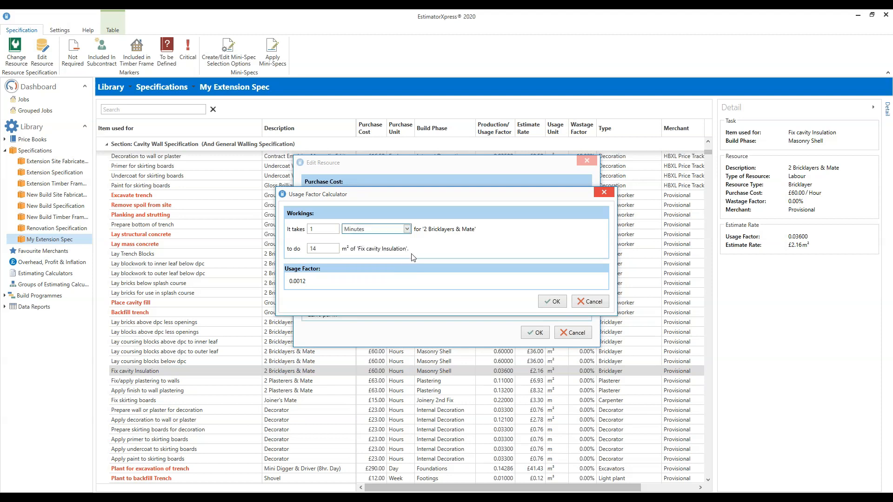
{"action": "double_click", "coordinate": [319, 231]}
{"action": "type", "text": "60"}
{"action": "key", "text": "Tab"}
- Set the calculator's labour time to 1 hour and apply the calculated usage factor to the Fix cavity Insulation item
{"action": "left_click", "coordinate": [405, 229]}
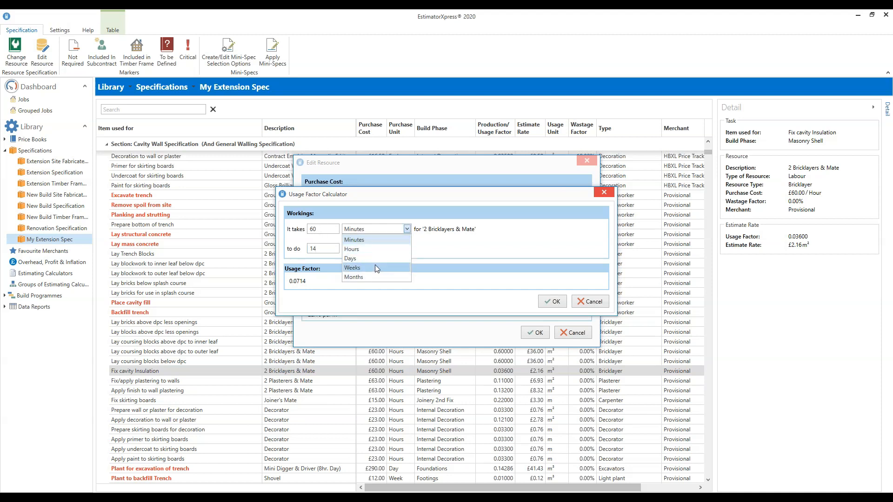
{"action": "left_click", "coordinate": [370, 250]}
{"action": "left_click", "coordinate": [325, 231]}
{"action": "double_click", "coordinate": [310, 230]}
{"action": "type", "text": "1"}
{"action": "left_click", "coordinate": [337, 248]}
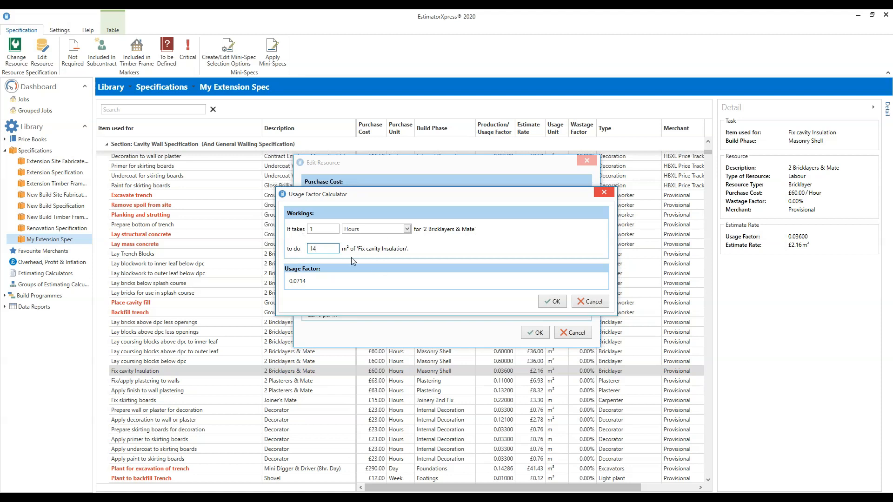
{"action": "left_click", "coordinate": [555, 302]}
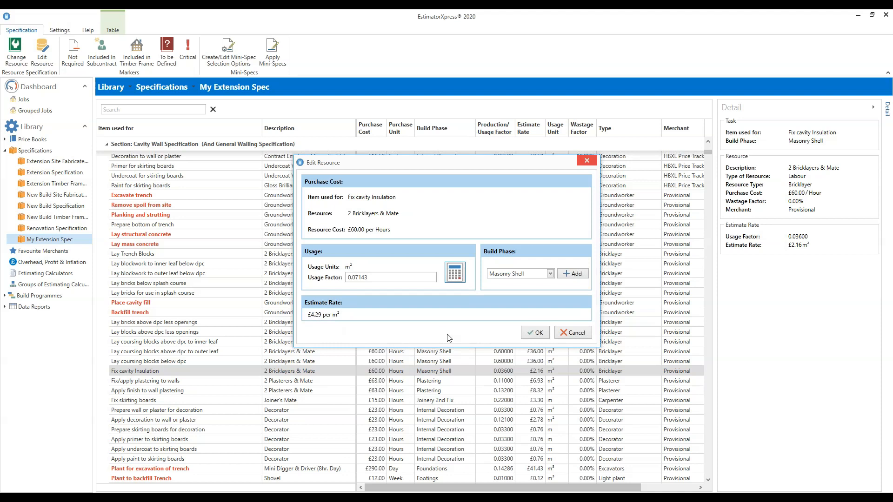
{"action": "left_click", "coordinate": [538, 333]}
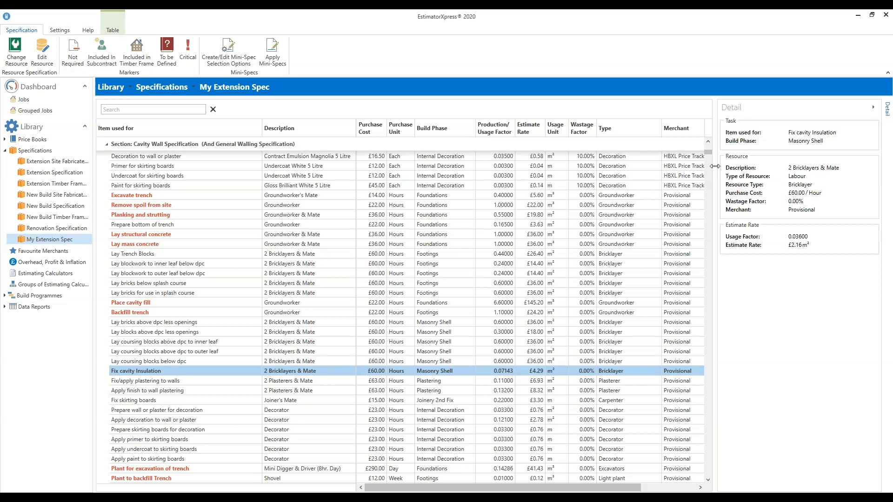
- Set the number of plasterboards used for Plastering to inner blockwall to 2 in its usage factor calculator and save the resource
{"action": "left_click_drag", "start_coordinate": [707, 153], "coordinate": [708, 147]}
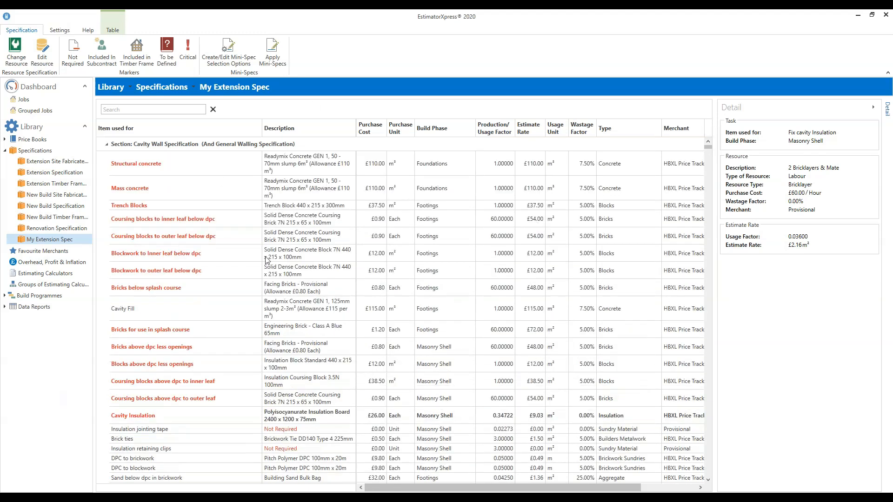
{"action": "scroll", "coordinate": [255, 209], "scroll_direction": "down", "scroll_amount": 5}
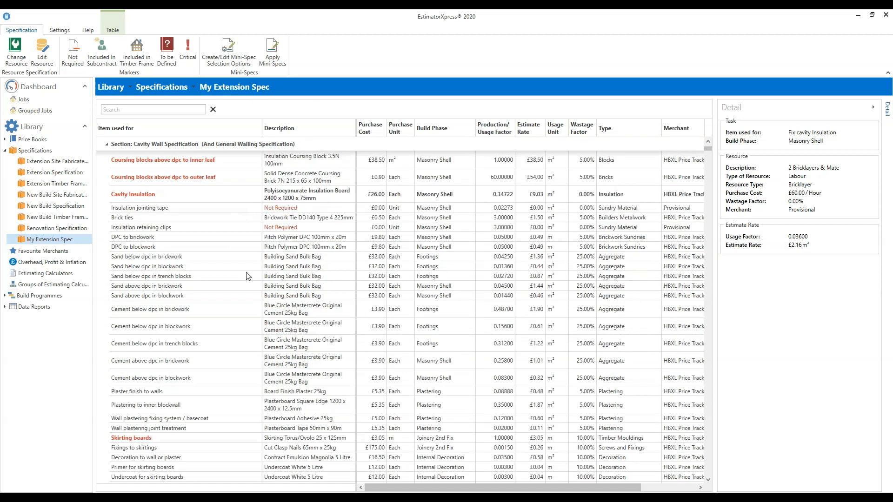
{"action": "scroll", "coordinate": [247, 276], "scroll_direction": "down", "scroll_amount": 2}
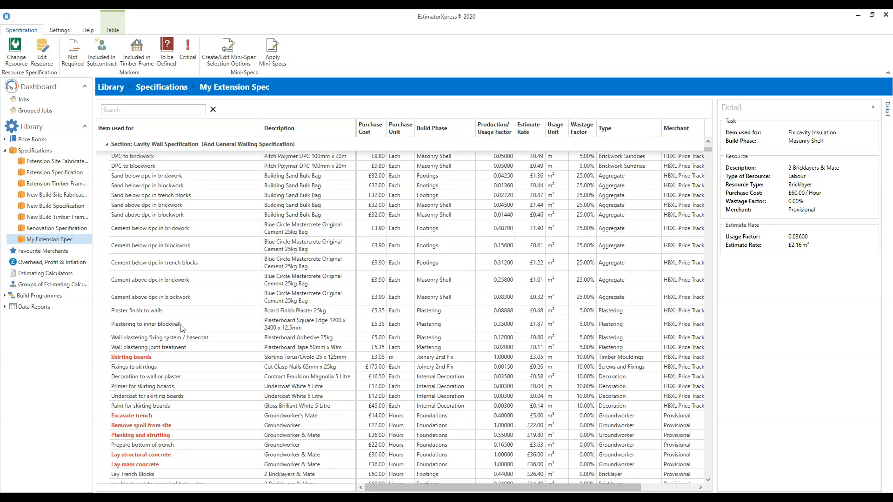
{"action": "left_click", "coordinate": [154, 328]}
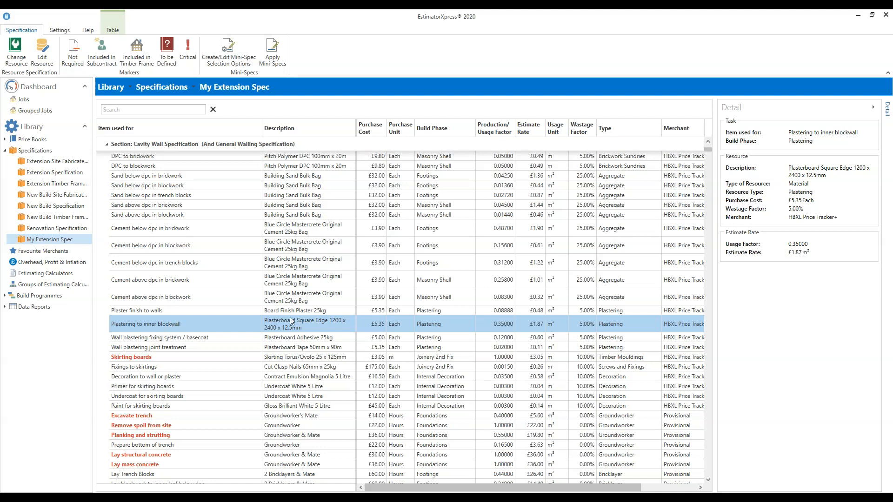
{"action": "left_click", "coordinate": [45, 65]}
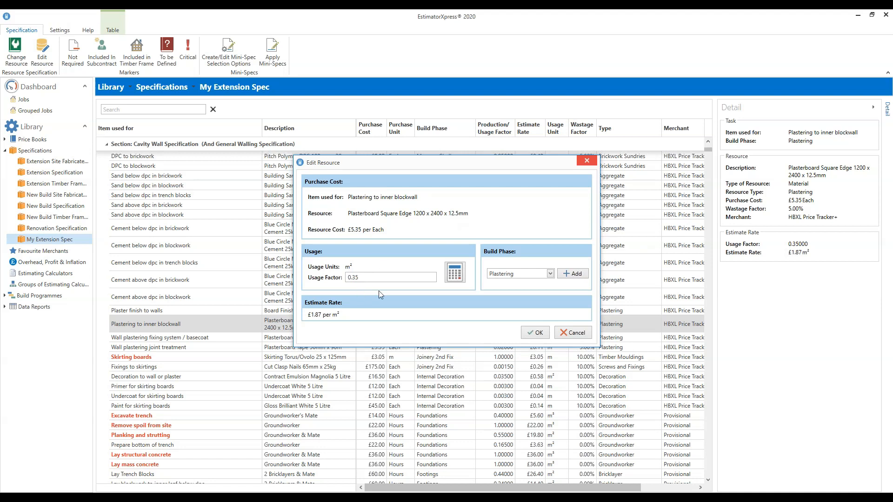
{"action": "left_click", "coordinate": [455, 274]}
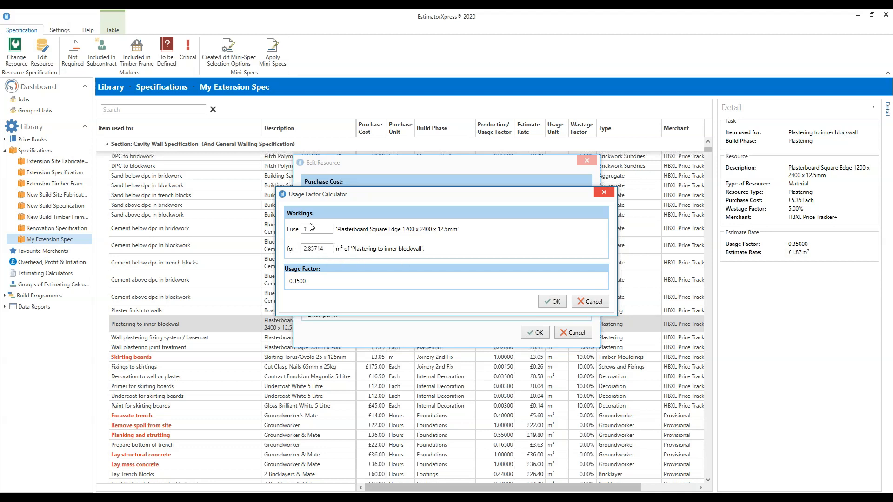
{"action": "left_click", "coordinate": [329, 230]}
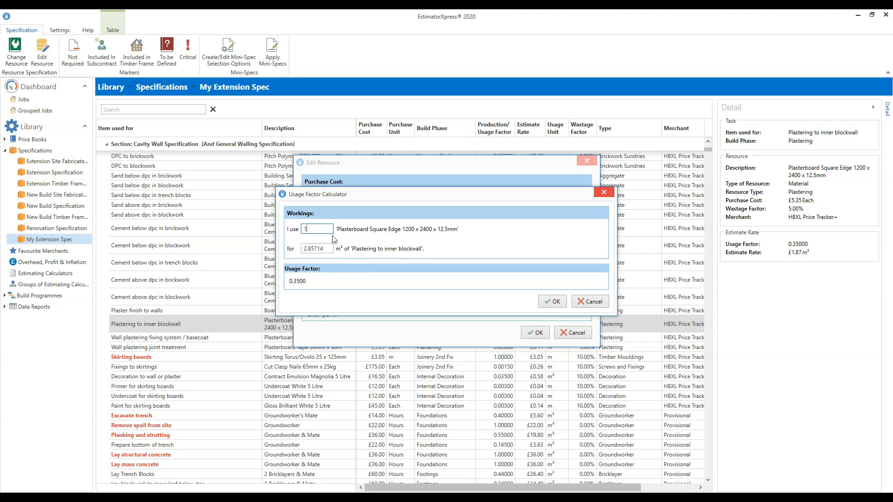
{"action": "double_click", "coordinate": [306, 230]}
{"action": "type", "text": "2"}
{"action": "key", "text": "Tab"}
{"action": "left_click", "coordinate": [552, 304]}
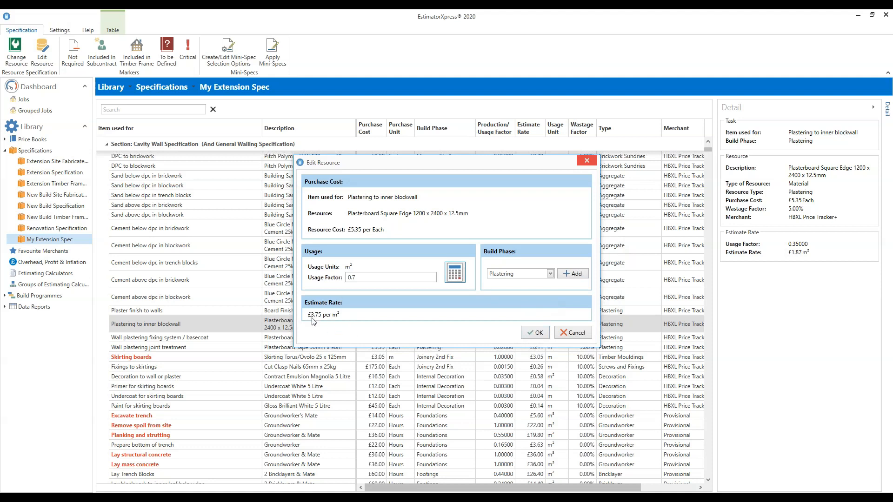
{"action": "left_click", "coordinate": [535, 334]}
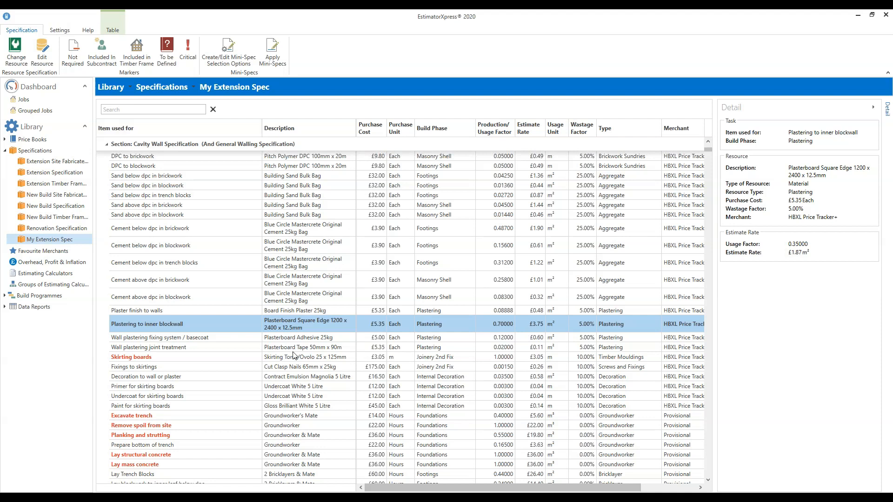
- Set the 2 Plasterers & Mate time for Fix/apply plastering to walls to 1.5 hours in the usage factor calculator and save it
{"action": "scroll", "coordinate": [295, 356], "scroll_direction": "down", "scroll_amount": 2}
{"action": "scroll", "coordinate": [295, 356], "scroll_direction": "down", "scroll_amount": 6}
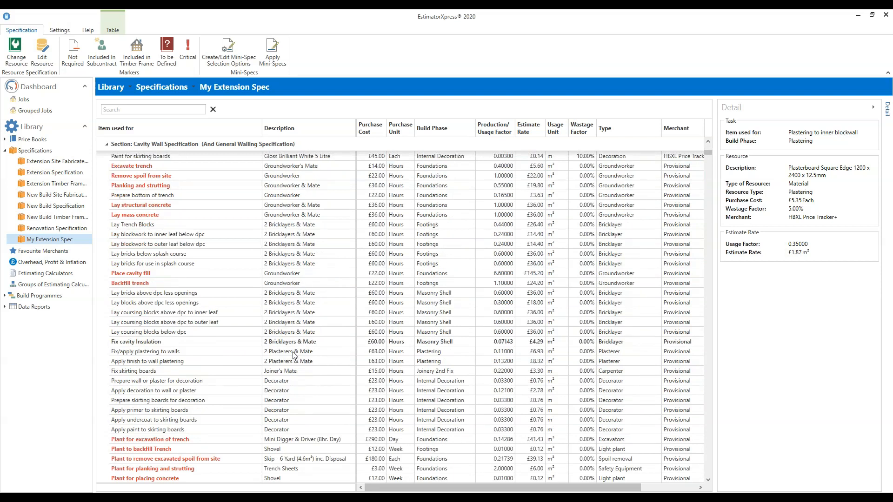
{"action": "scroll", "coordinate": [300, 356], "scroll_direction": "down", "scroll_amount": 3}
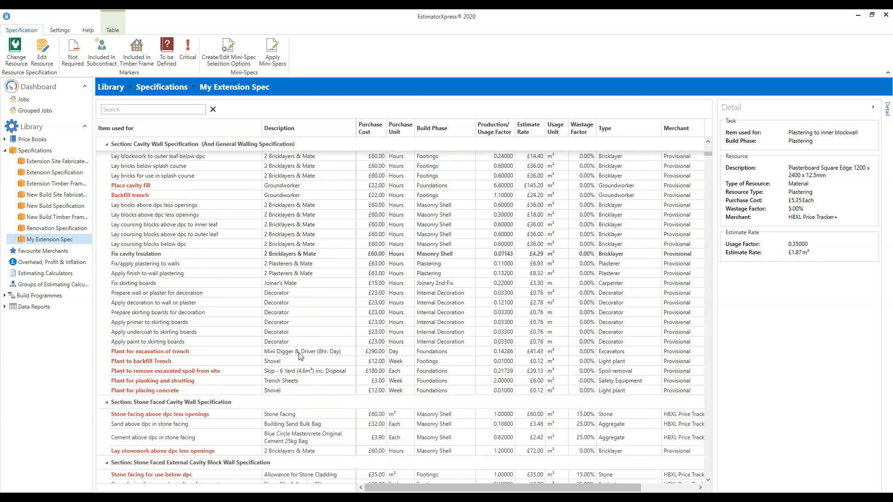
{"action": "left_click", "coordinate": [155, 265]}
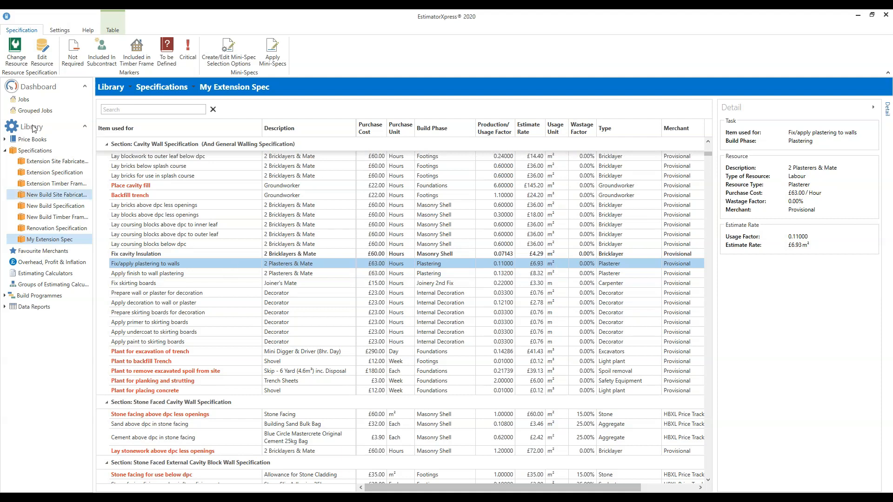
{"action": "left_click", "coordinate": [40, 59]}
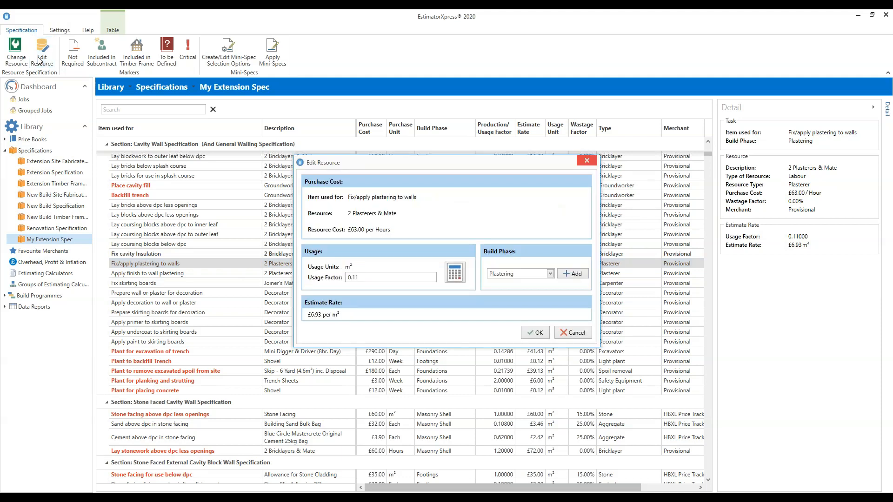
{"action": "left_click", "coordinate": [455, 275]}
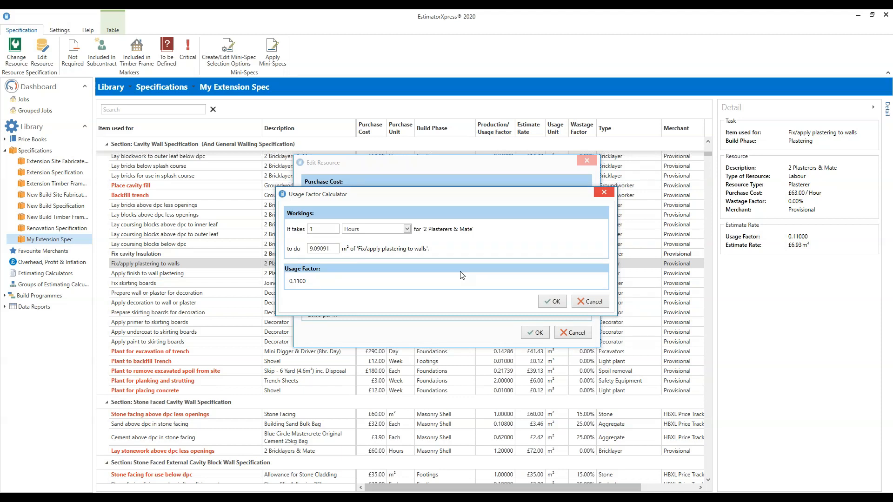
{"action": "left_click", "coordinate": [331, 230]}
{"action": "type", "text": ".5"}
{"action": "left_click", "coordinate": [557, 303]}
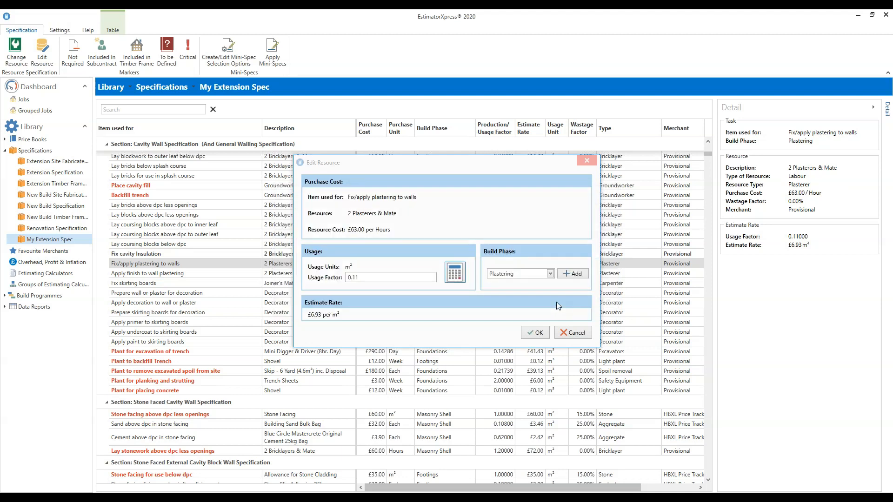
{"action": "left_click", "coordinate": [540, 334]}
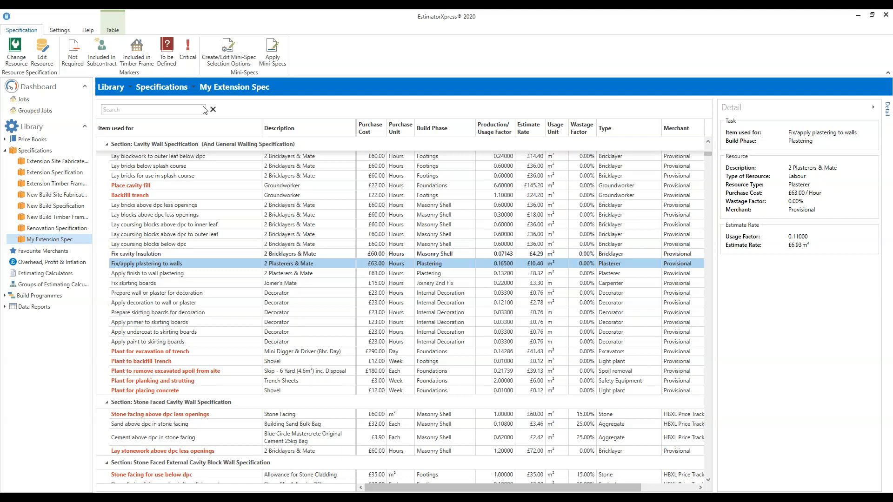
- Search the specification for "apex roof" and locate the Apex Roof cut roof items section
{"action": "left_click", "coordinate": [181, 110]}
{"action": "type", "text": "apex roof"}
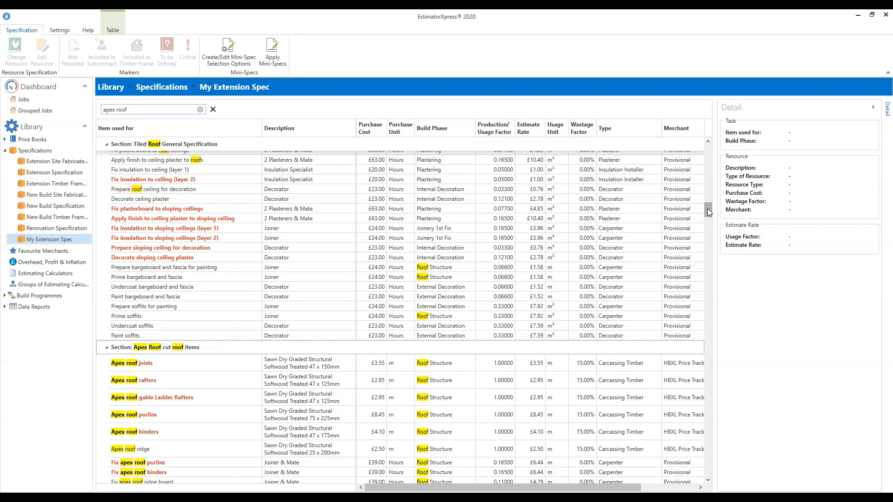
{"action": "scroll", "coordinate": [708, 210], "scroll_direction": "down", "scroll_amount": 3}
{"action": "scroll", "coordinate": [712, 221], "scroll_direction": "down", "scroll_amount": 5}
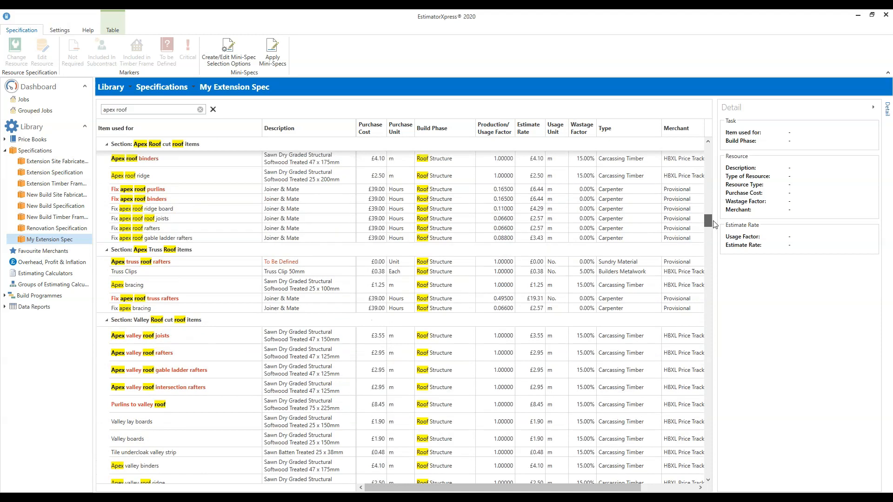
{"action": "scroll", "coordinate": [709, 225], "scroll_direction": "up", "scroll_amount": 3}
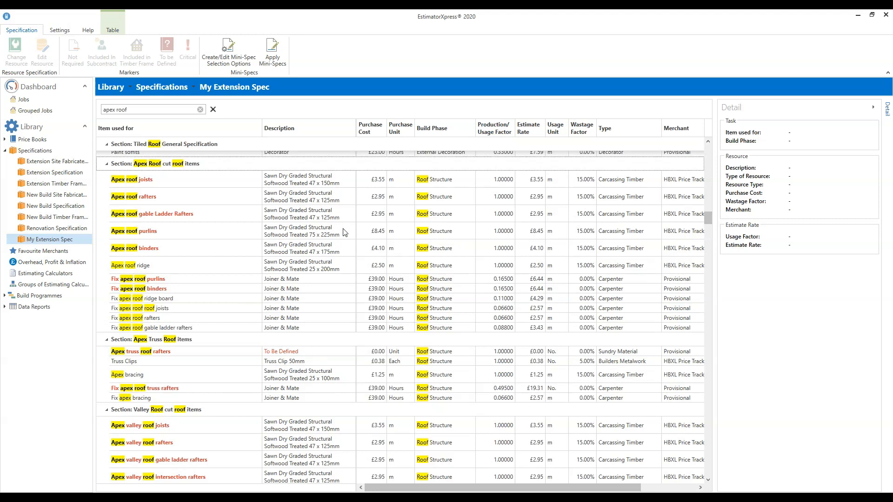
- Change the Apex roof rafters resource to Sawn Dry Graded Structural Softwood Treated 47 x 150mm, keeping a usage factor of 1
{"action": "left_click", "coordinate": [163, 200]}
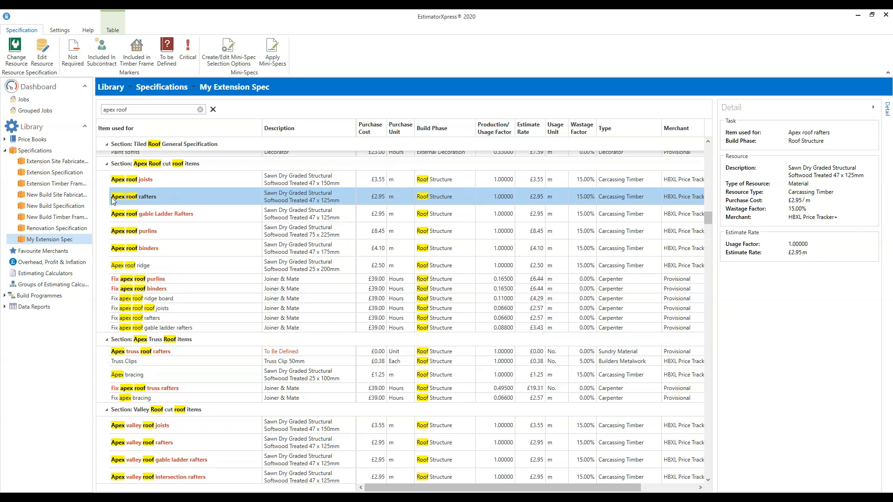
{"action": "left_click", "coordinate": [21, 64]}
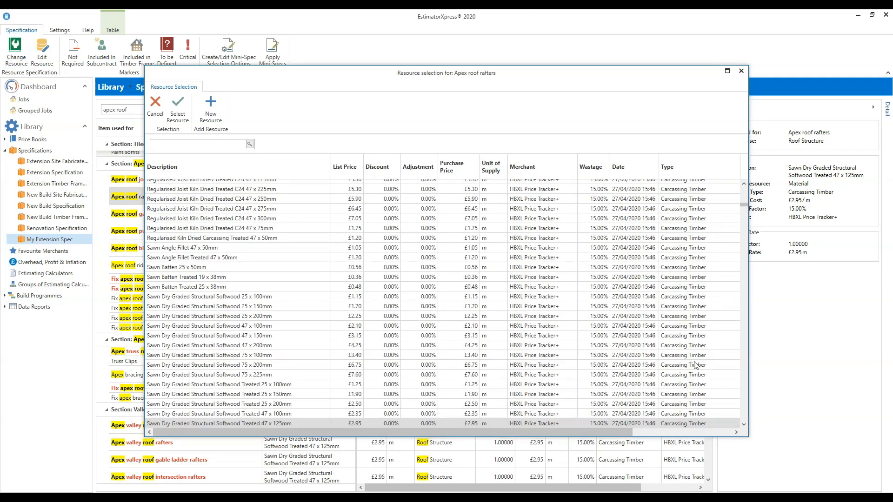
{"action": "left_click", "coordinate": [744, 423]}
{"action": "left_click", "coordinate": [745, 423]}
{"action": "left_click", "coordinate": [744, 423]}
{"action": "left_click", "coordinate": [744, 424]}
{"action": "left_click", "coordinate": [744, 423]}
{"action": "left_click", "coordinate": [745, 424]}
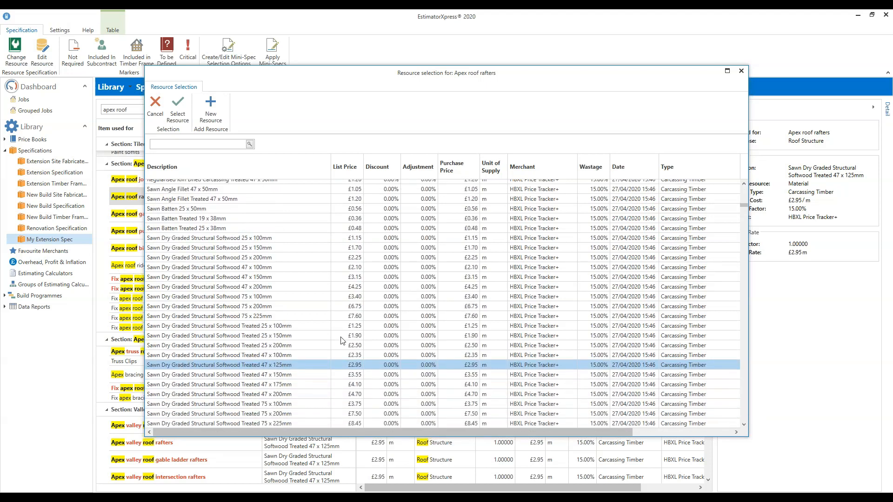
{"action": "left_click", "coordinate": [303, 375]}
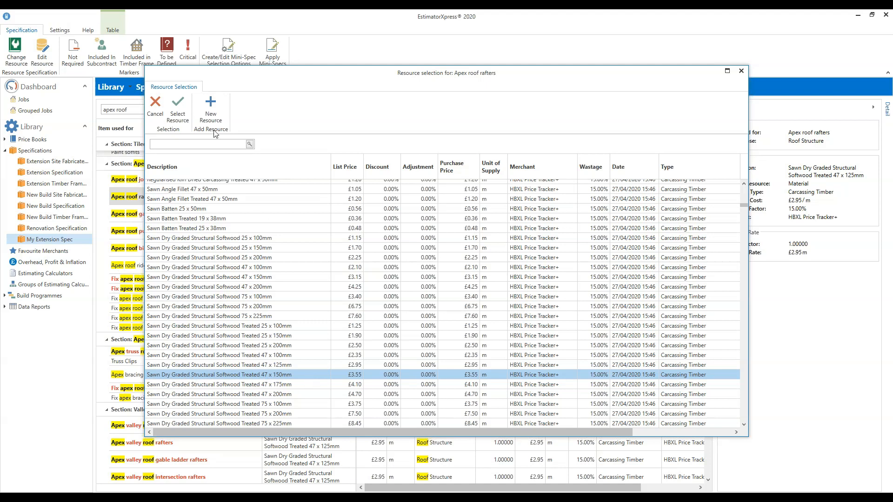
{"action": "left_click", "coordinate": [178, 115]}
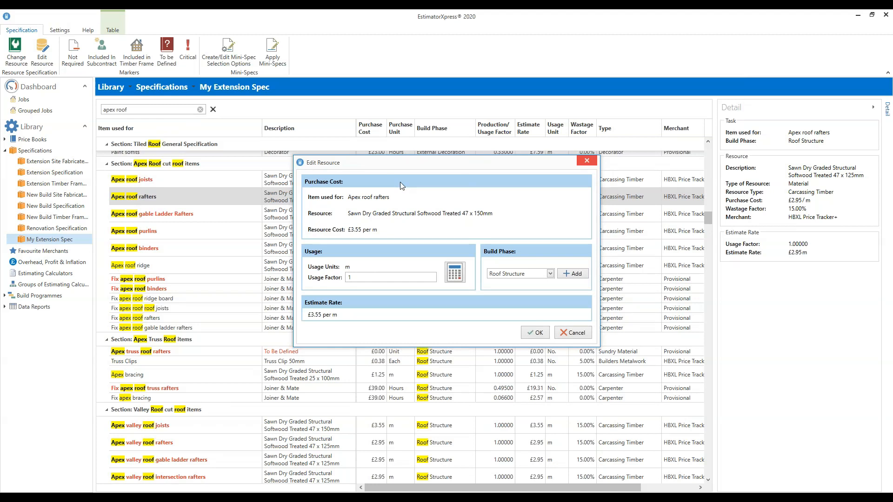
{"action": "left_click", "coordinate": [371, 278]}
{"action": "left_click", "coordinate": [538, 333]}
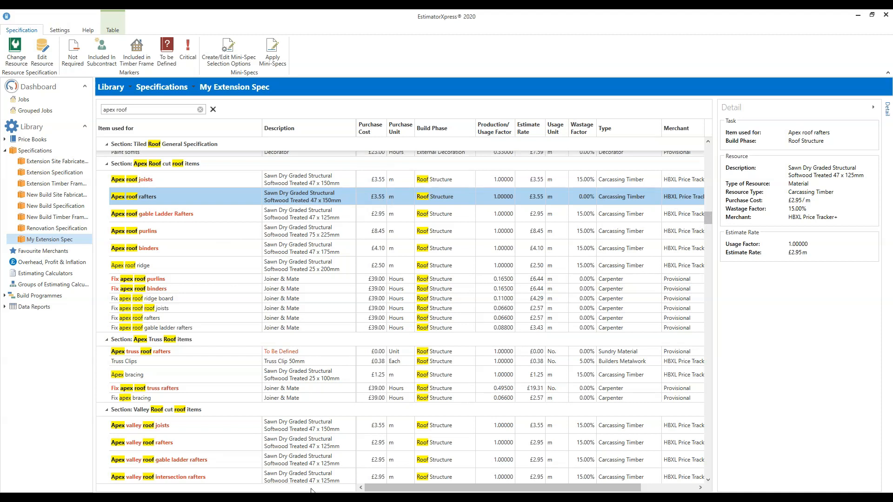
- Open the mini-spec selection options and display External Wall Brickwork's 40p Facing Brick for Extension or Renovation option
{"action": "left_click", "coordinate": [171, 445]}
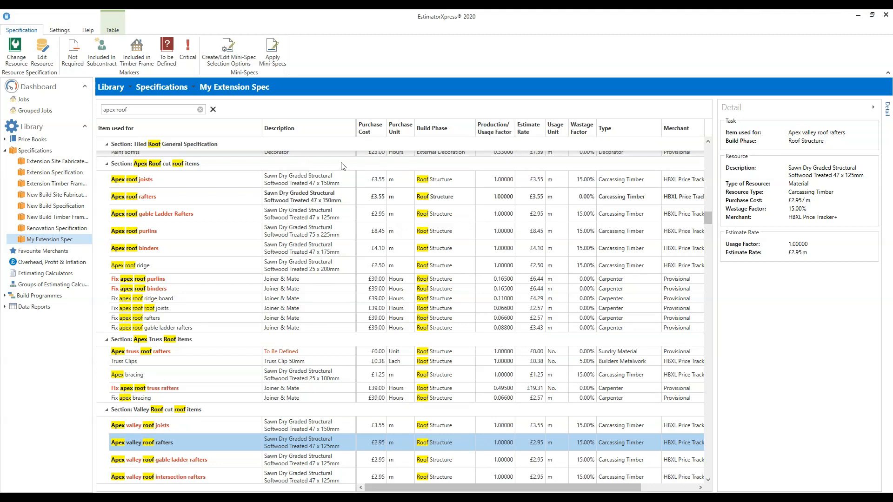
{"action": "left_click", "coordinate": [242, 56]}
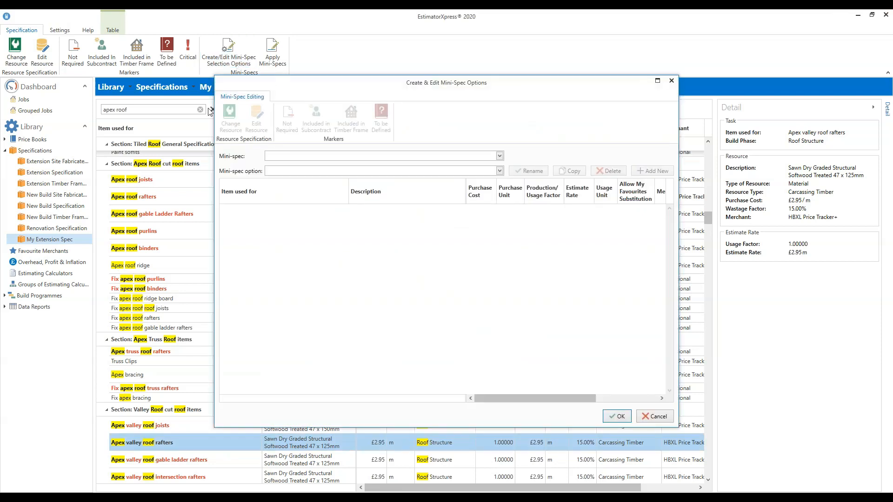
{"action": "left_click", "coordinate": [500, 157]}
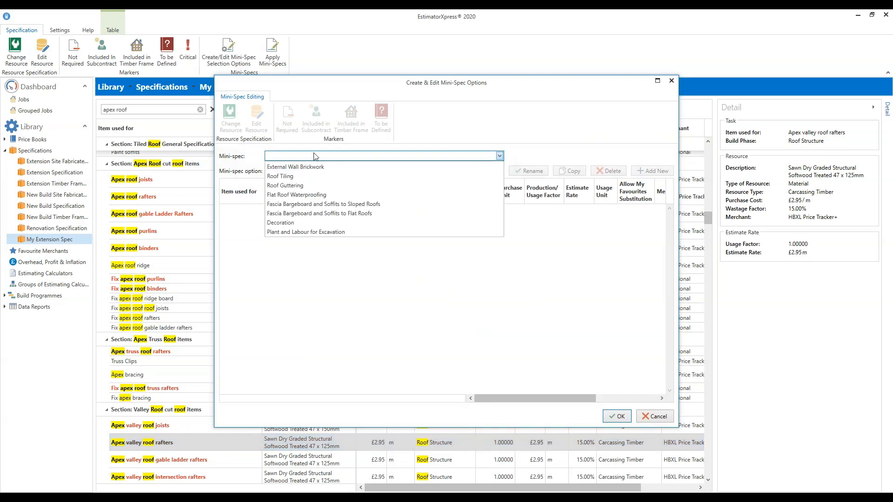
{"action": "left_click", "coordinate": [305, 167]}
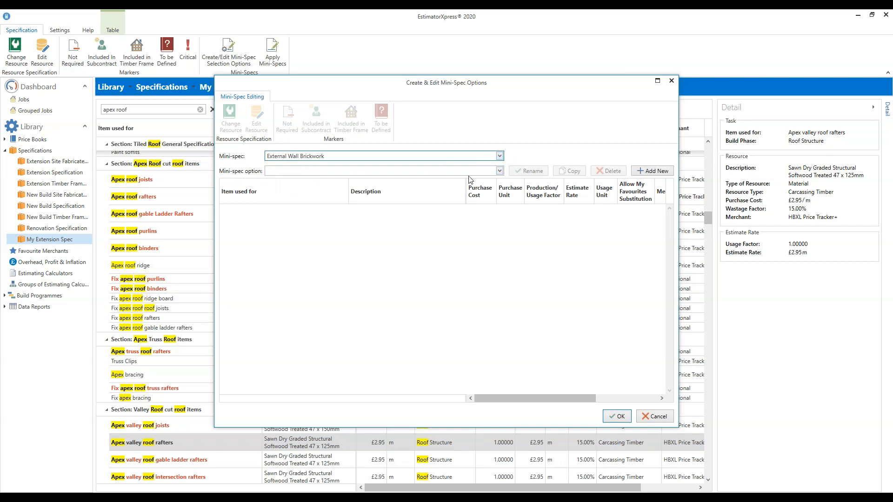
{"action": "left_click", "coordinate": [499, 172]}
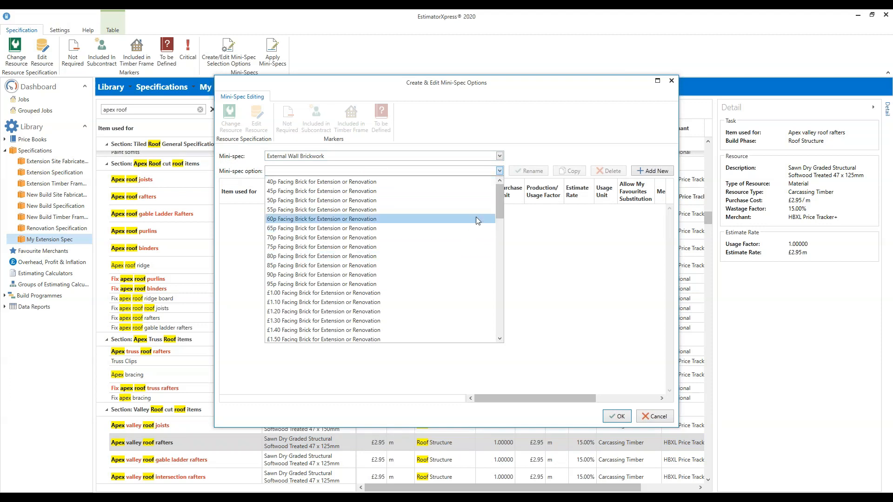
{"action": "mouse_move", "coordinate": [500, 207]}
{"action": "left_mouse_down"}
{"action": "mouse_move", "coordinate": [495, 320]}
{"action": "mouse_move", "coordinate": [509, 191]}
{"action": "mouse_move", "coordinate": [497, 193]}
{"action": "left_mouse_up"}
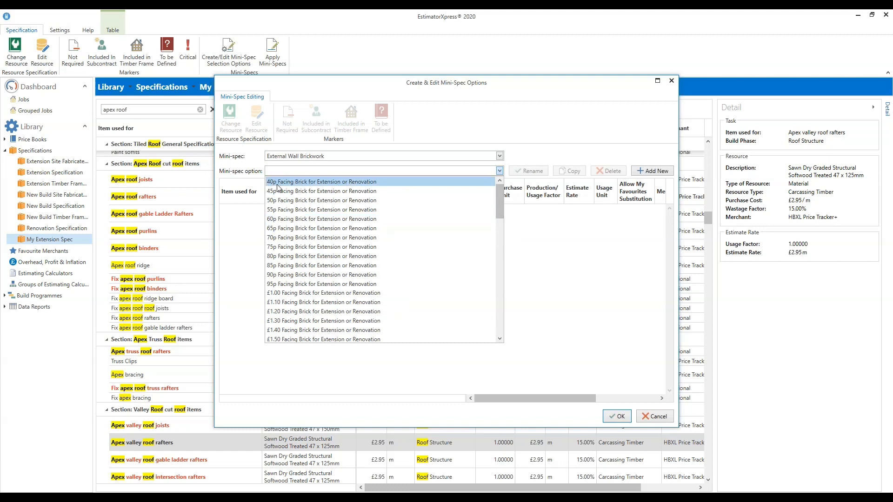
{"action": "left_click", "coordinate": [338, 185]}
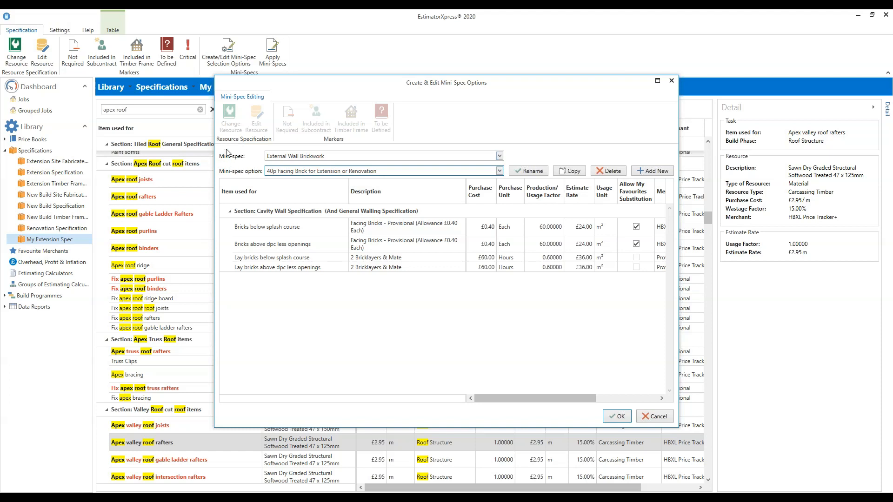
- Display the Fibre Cement Slate for New Build option of the Roof Tiling mini-spec
{"action": "left_click", "coordinate": [499, 156]}
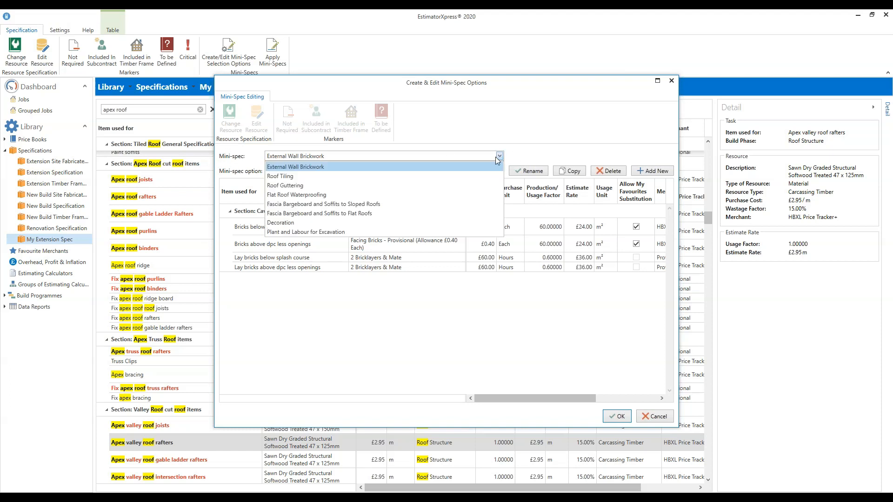
{"action": "left_click", "coordinate": [288, 176]}
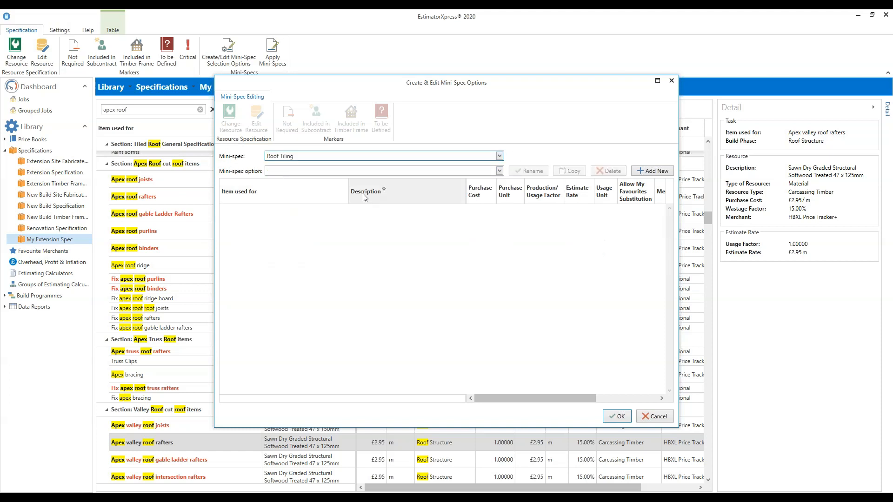
{"action": "left_click", "coordinate": [500, 171]}
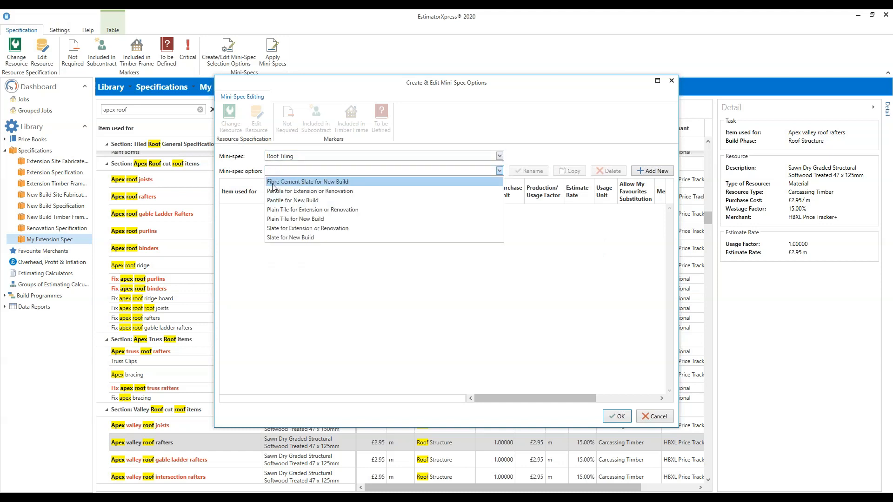
{"action": "left_click", "coordinate": [360, 182]}
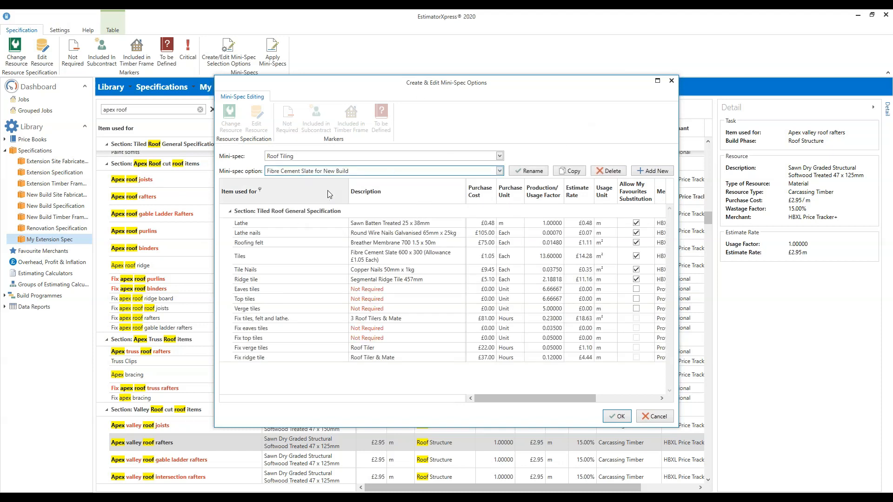
{"action": "left_click", "coordinate": [500, 171]}
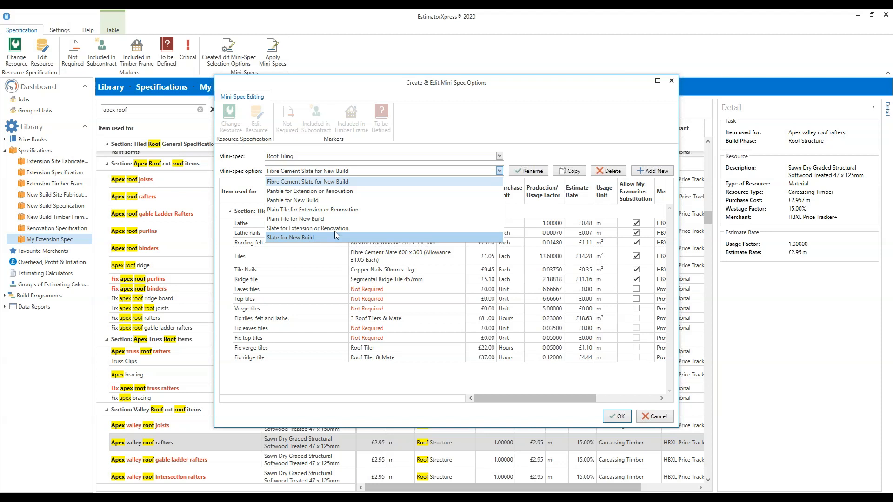
{"action": "left_click", "coordinate": [335, 181]}
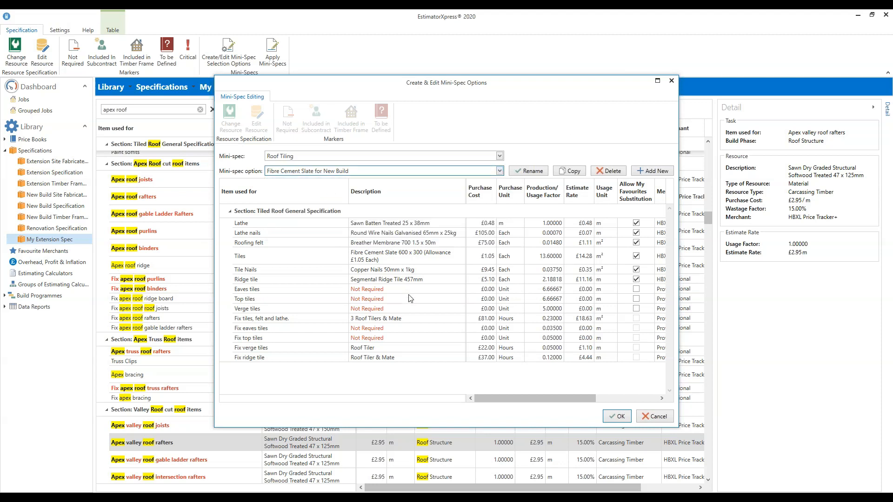
- Examine the Tiles and Fix tiles, felt and lathe resources in the Fibre Cement Slate option, and close the mini-spec options
{"action": "left_click", "coordinate": [387, 255]}
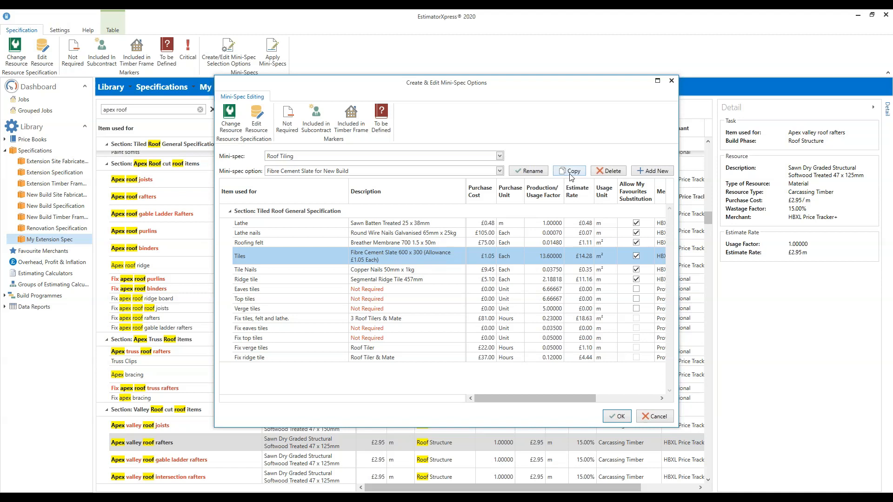
{"action": "left_click", "coordinate": [500, 172]}
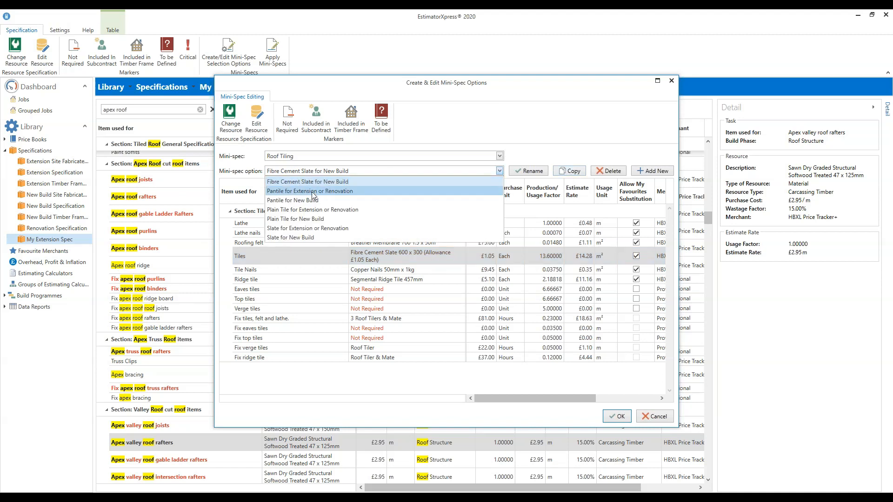
{"action": "left_click", "coordinate": [571, 141]}
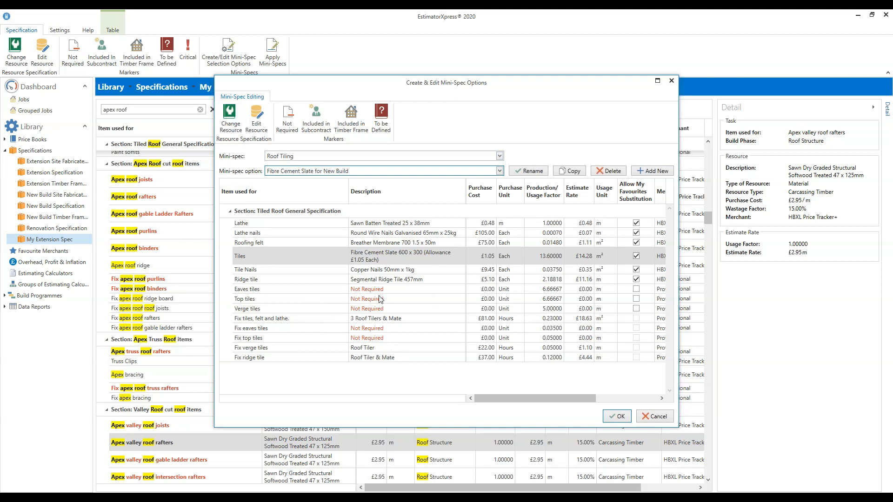
{"action": "left_click", "coordinate": [406, 321]}
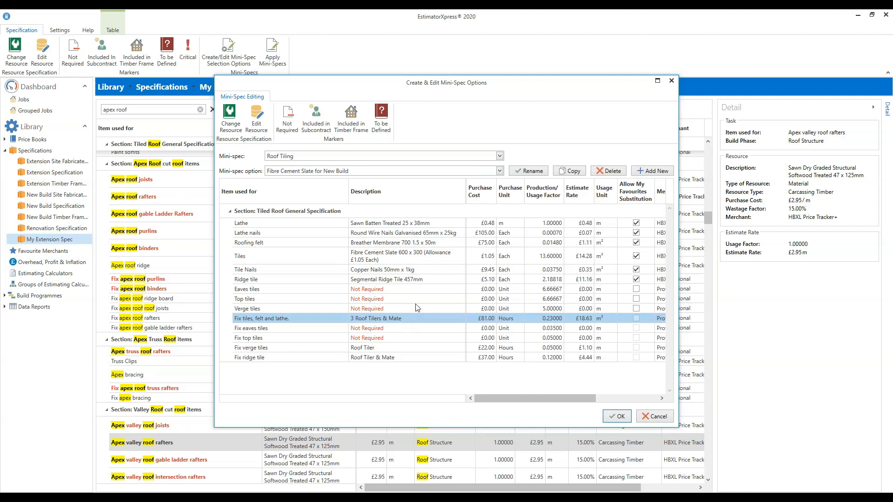
{"action": "left_click", "coordinate": [436, 258]}
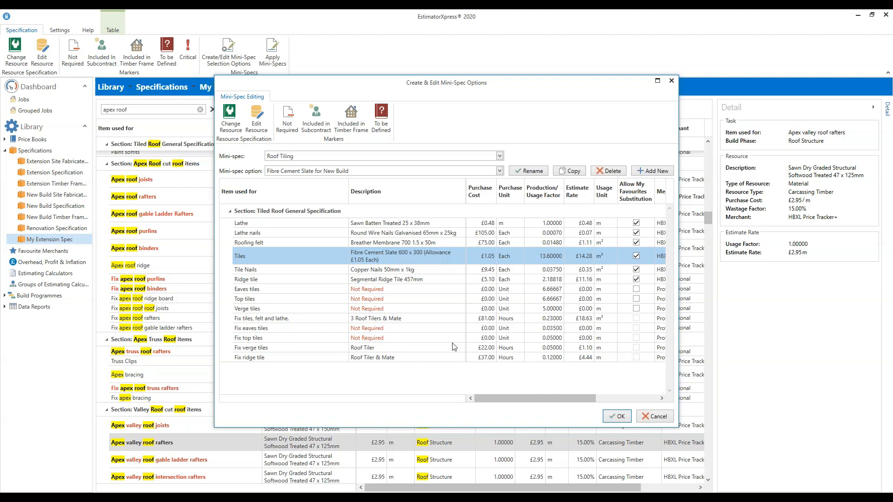
{"action": "left_click", "coordinate": [620, 417]}
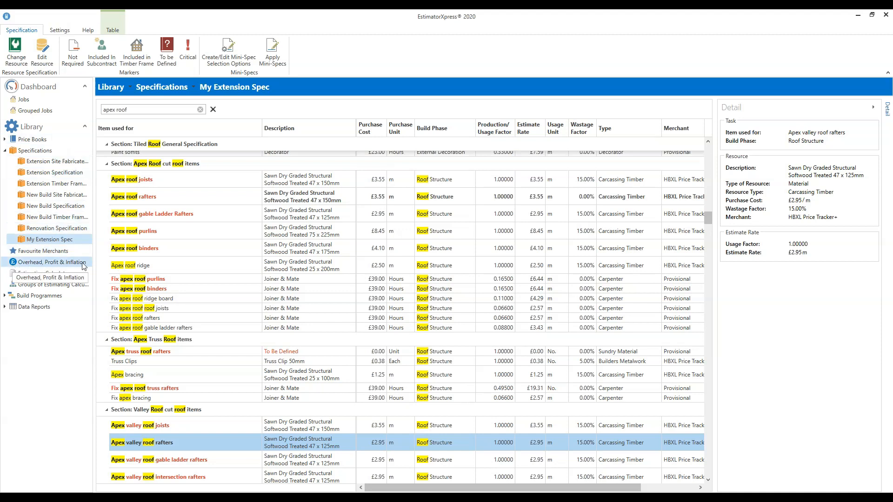
- View the overhead, profit and inflation rates, and look through the Library overview, including Build Programme Templates and Data Reports
{"action": "left_click", "coordinate": [47, 264]}
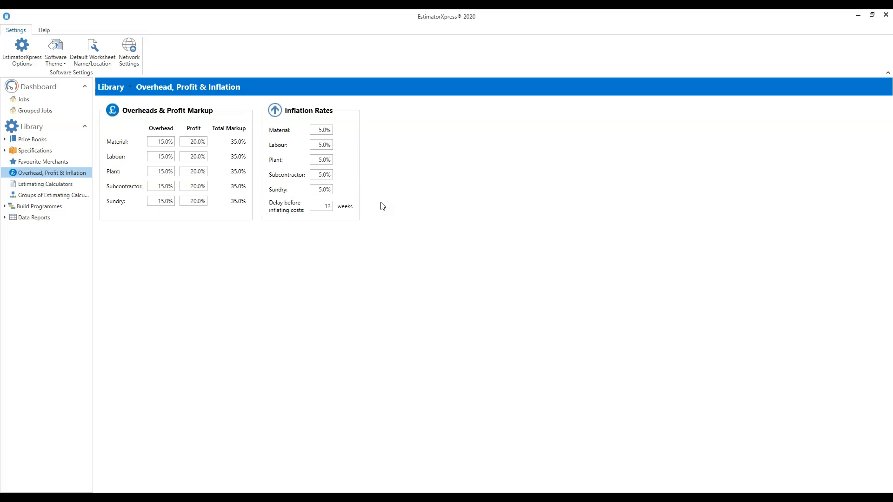
{"action": "left_click", "coordinate": [40, 131]}
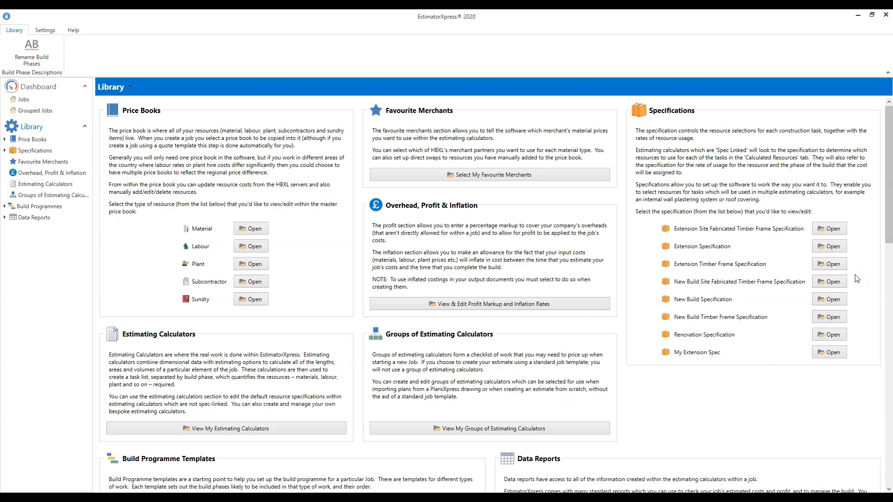
{"action": "left_click_drag", "start_coordinate": [890, 206], "coordinate": [890, 283]}
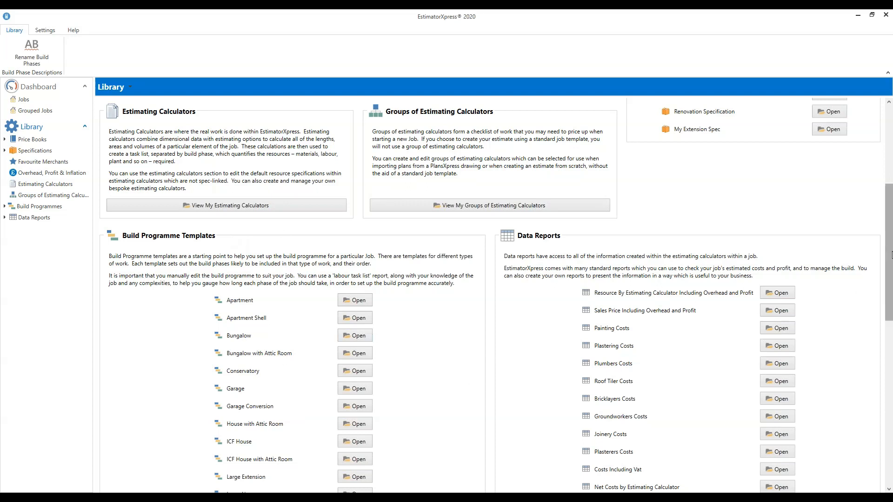
{"action": "scroll", "coordinate": [858, 275], "scroll_direction": "down", "scroll_amount": 2}
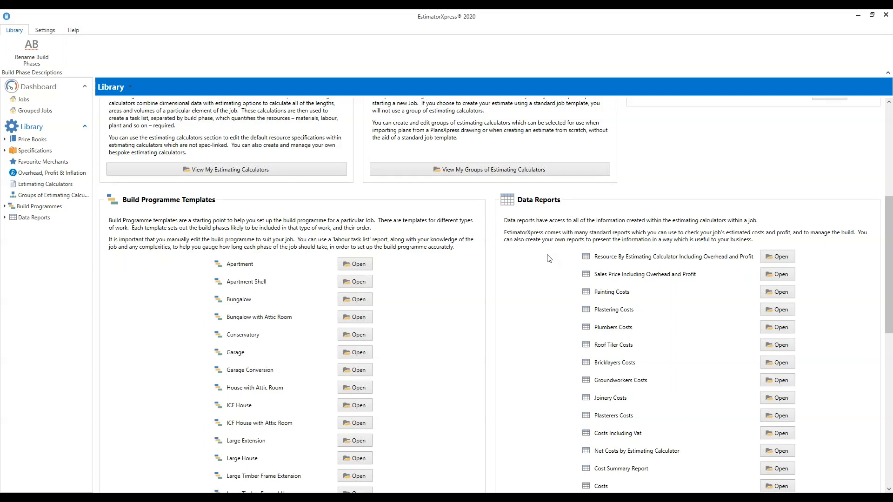
{"action": "mouse_move", "coordinate": [889, 230]}
{"action": "left_mouse_down"}
{"action": "mouse_move", "coordinate": [889, 299]}
{"action": "mouse_move", "coordinate": [890, 221]}
{"action": "left_mouse_up"}
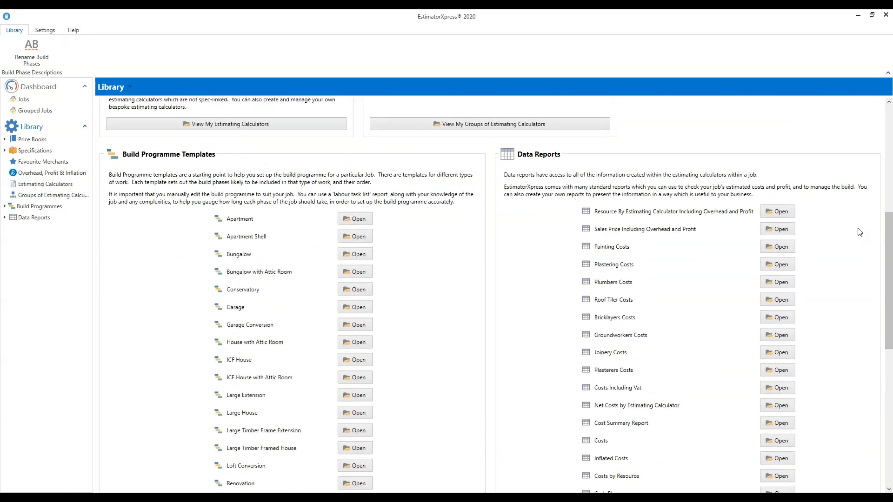
{"action": "scroll", "coordinate": [859, 231], "scroll_direction": "up", "scroll_amount": 1}
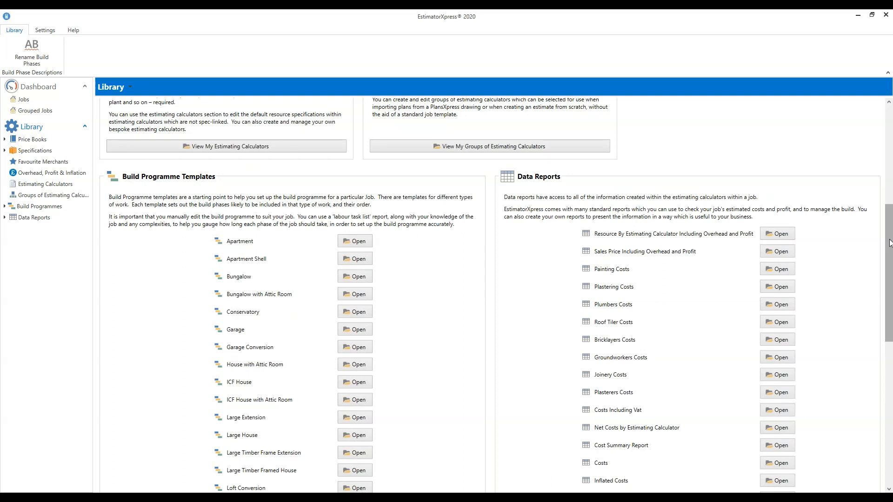
{"action": "left_click_drag", "start_coordinate": [890, 243], "coordinate": [890, 180]}
{"action": "scroll", "coordinate": [892, 203], "scroll_direction": "down", "scroll_amount": 1}
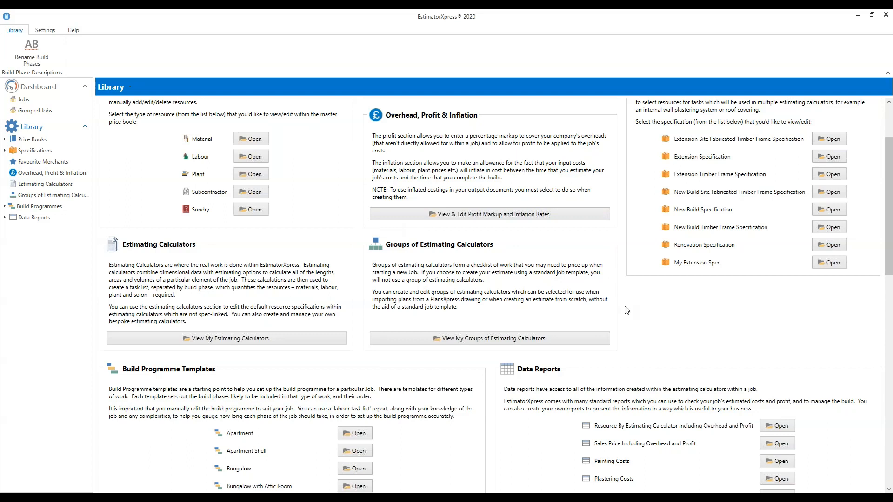
- Open the groups of estimating calculators and view the Apex Roof Extension and Flat Roof Extension groups
{"action": "left_click", "coordinate": [467, 342]}
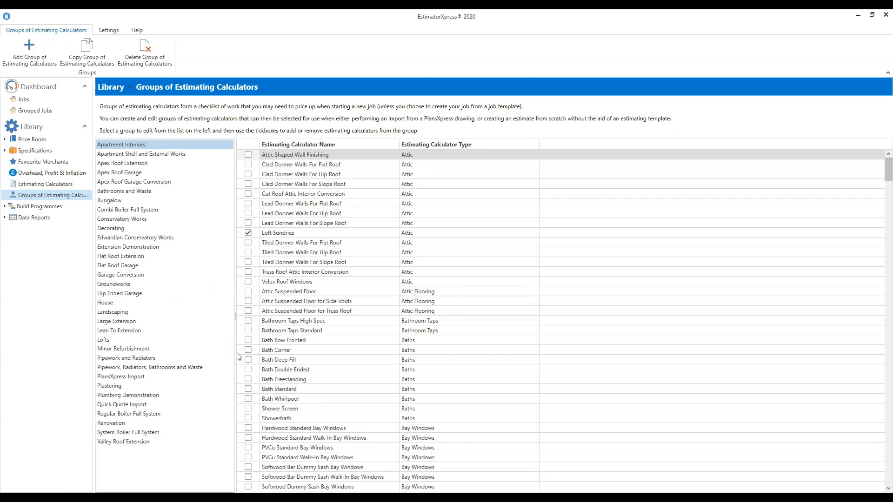
{"action": "left_click", "coordinate": [130, 166]}
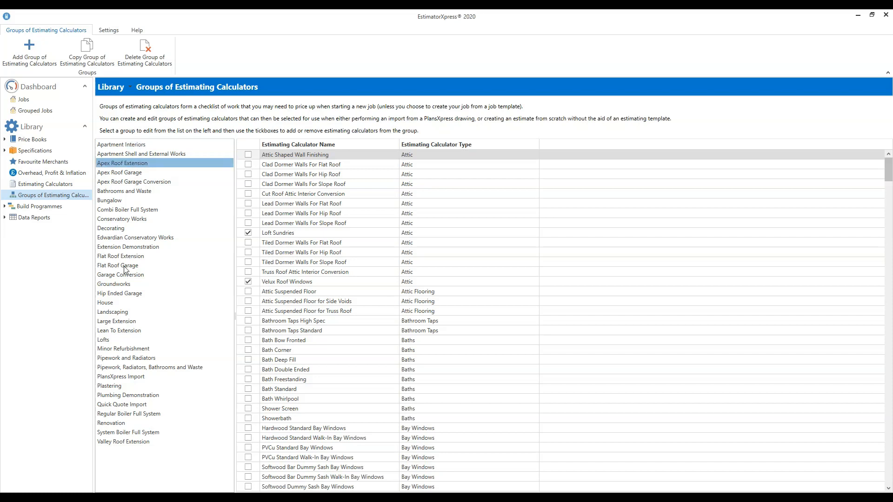
{"action": "left_click", "coordinate": [134, 257]}
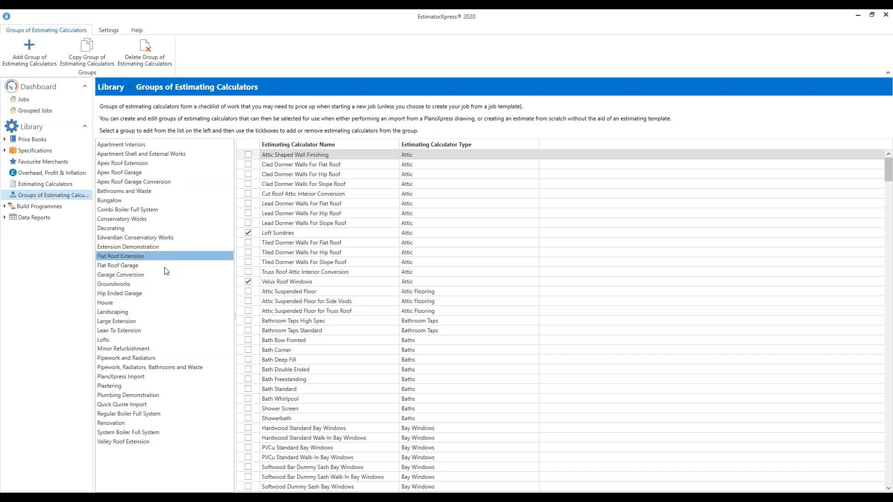
- Look through the estimating calculators in the Lean To Extension group, and view the Apex Roof Garage group
{"action": "left_click", "coordinate": [126, 332]}
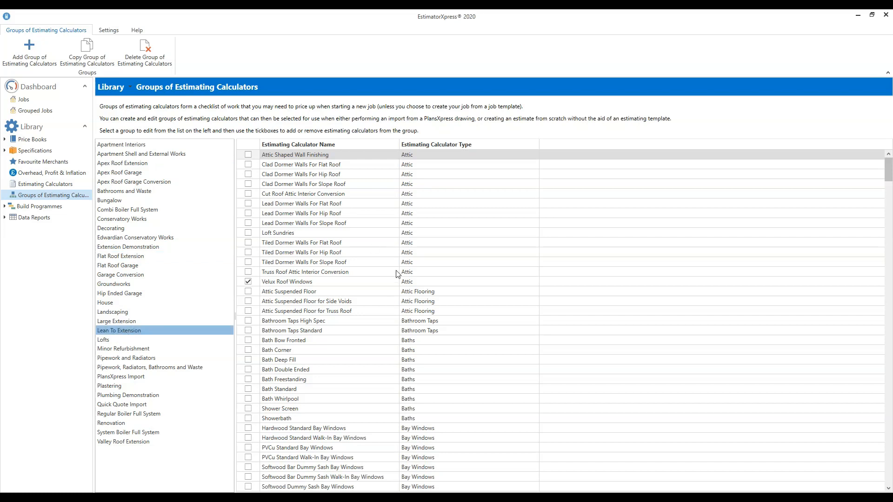
{"action": "scroll", "coordinate": [413, 291], "scroll_direction": "down", "scroll_amount": 1}
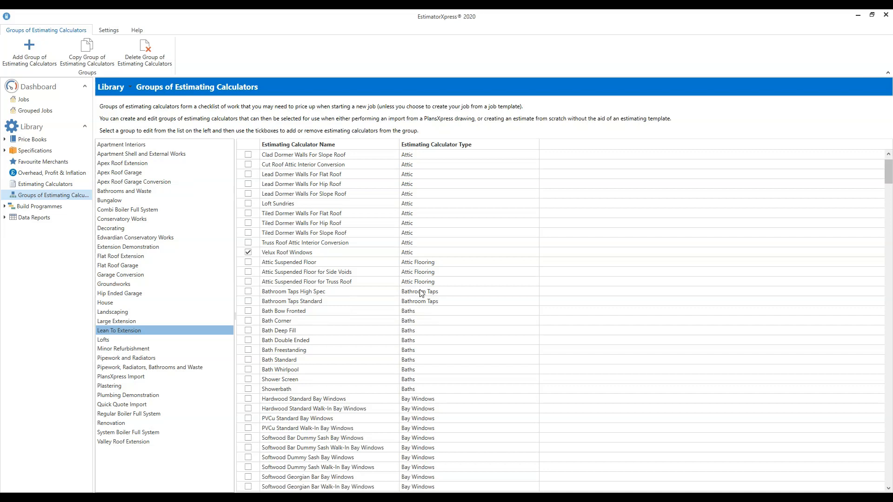
{"action": "scroll", "coordinate": [421, 292], "scroll_direction": "down", "scroll_amount": 4}
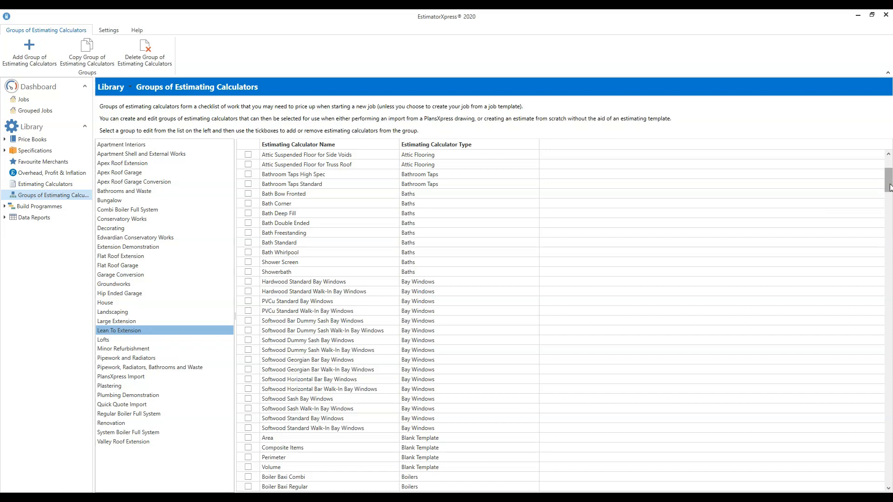
{"action": "left_click_drag", "start_coordinate": [889, 186], "coordinate": [889, 176]}
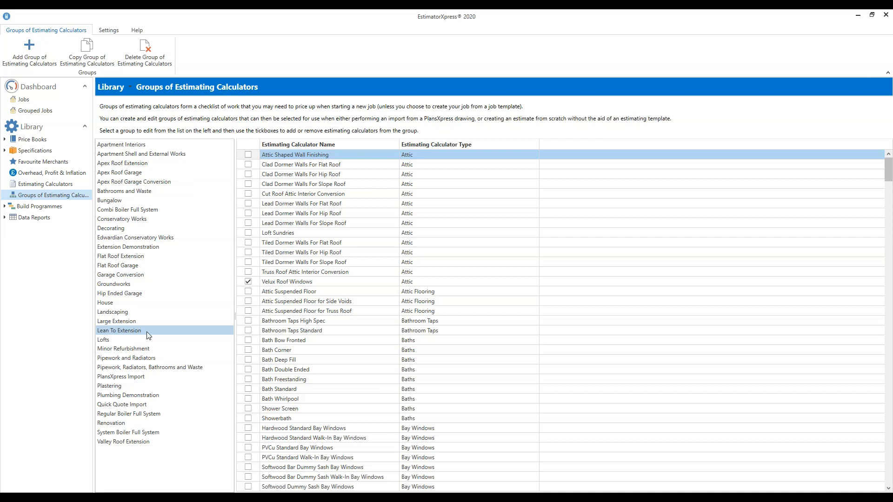
{"action": "left_click", "coordinate": [138, 174]}
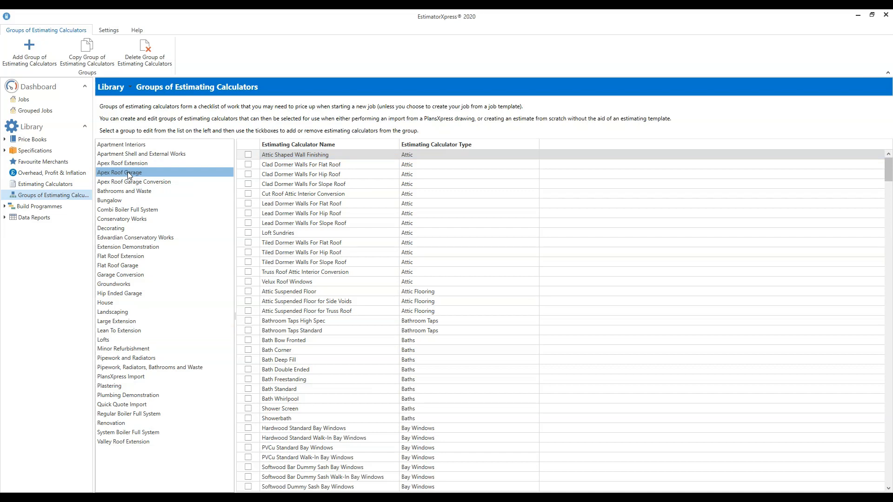
- Return to the Dashboard, view the types of job available for a new job, and close the selection without creating one
{"action": "left_click", "coordinate": [40, 88]}
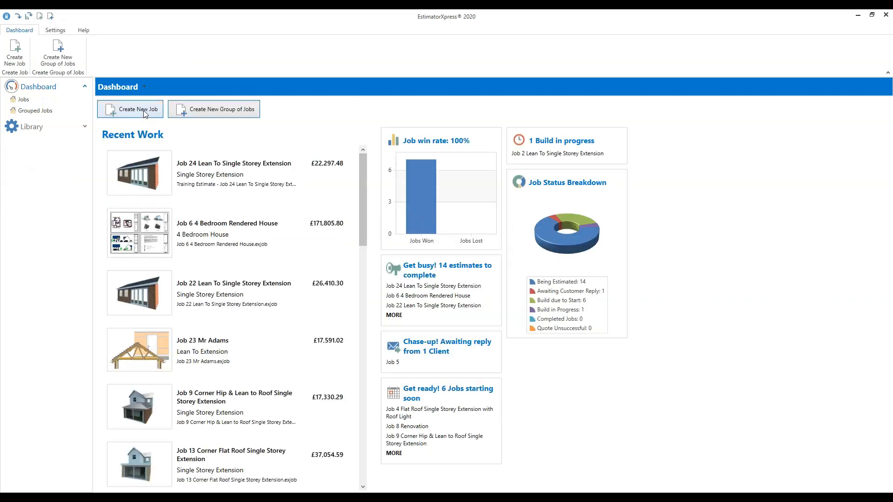
{"action": "left_click", "coordinate": [145, 115]}
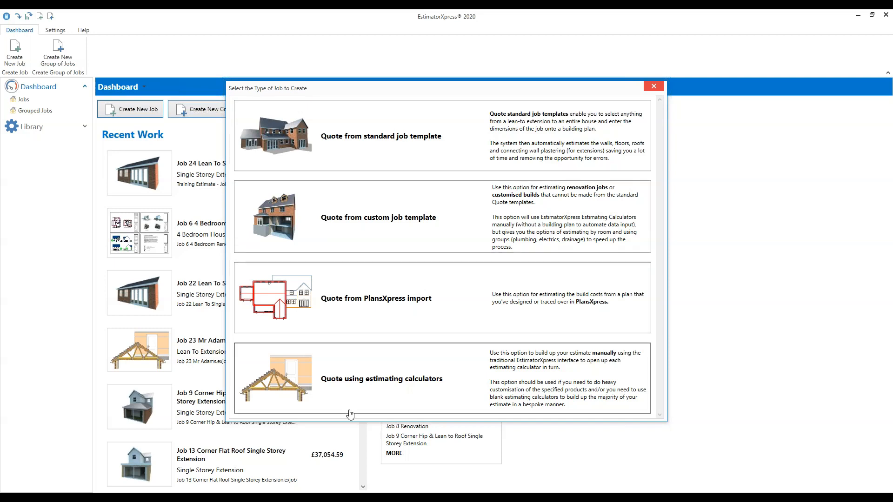
{"action": "left_click", "coordinate": [654, 86]}
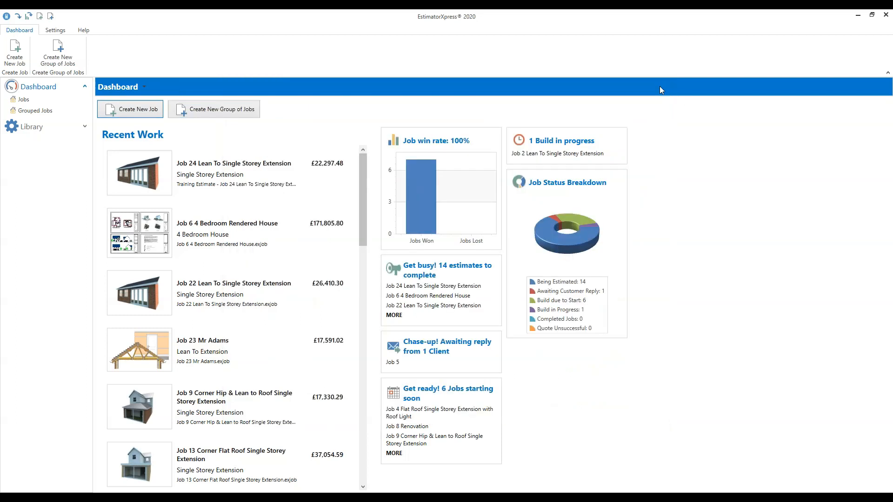